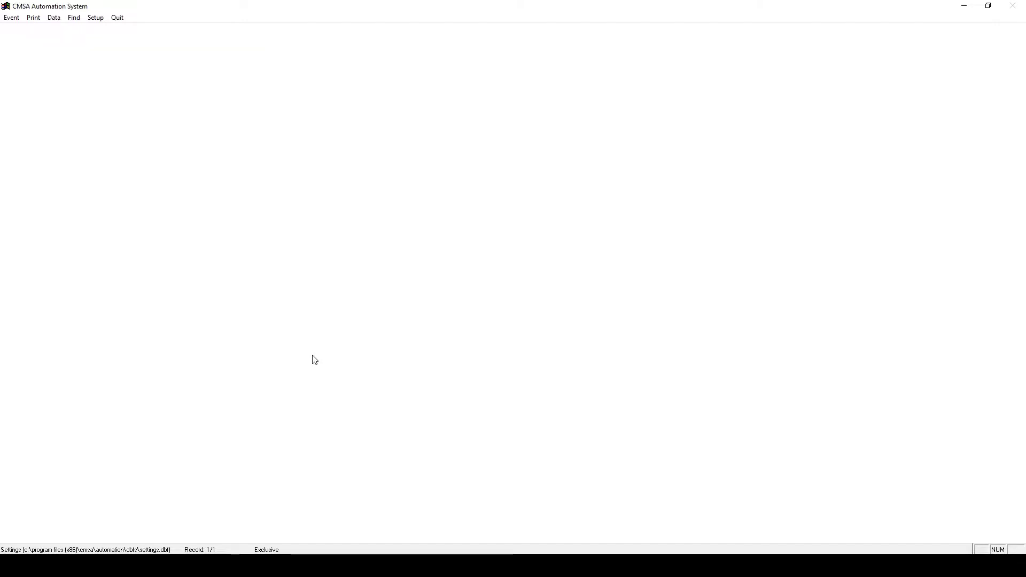
- Start a new member record with the date of birth, gender M, class M1 and the Annual Individual Hosting Club - $70 membership
click(13, 17)
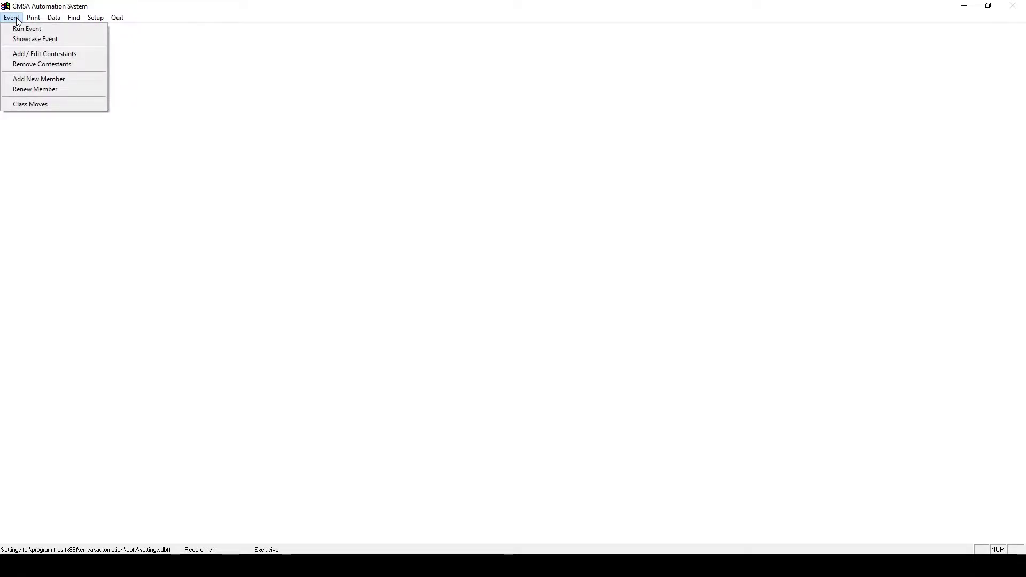
click(53, 79)
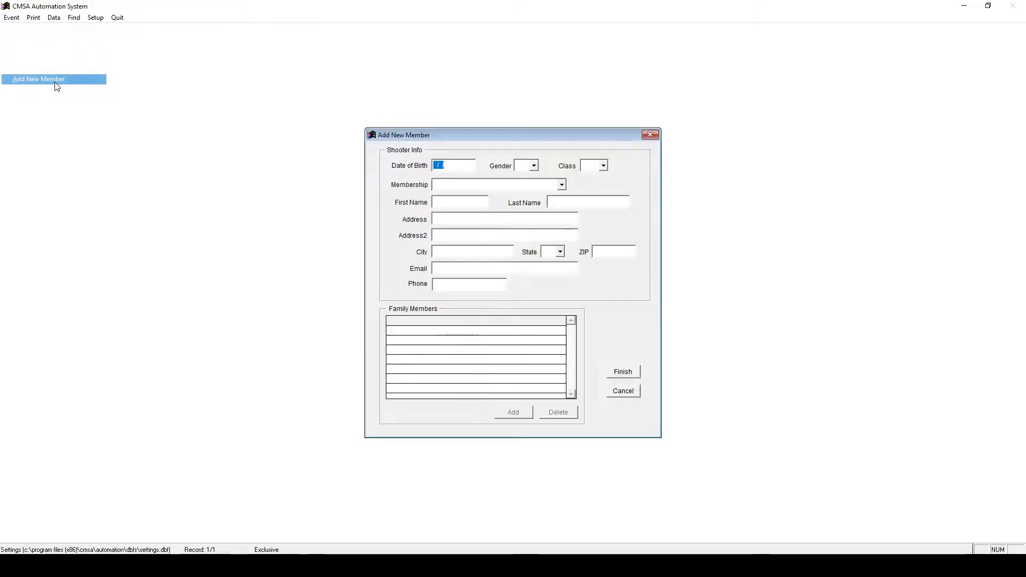
text(01/01/1970)
key(Tab)
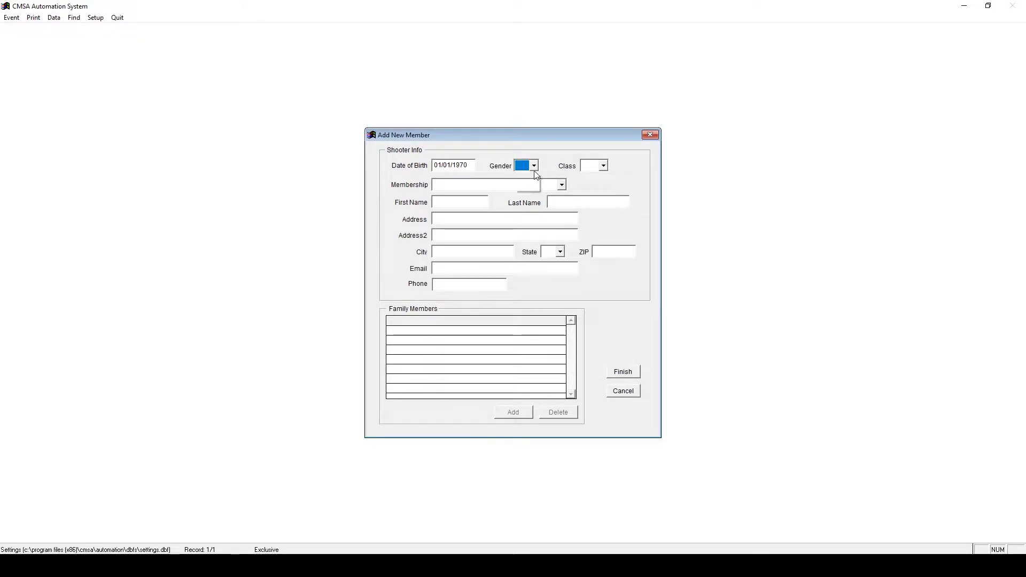
click(534, 178)
click(591, 167)
click(591, 177)
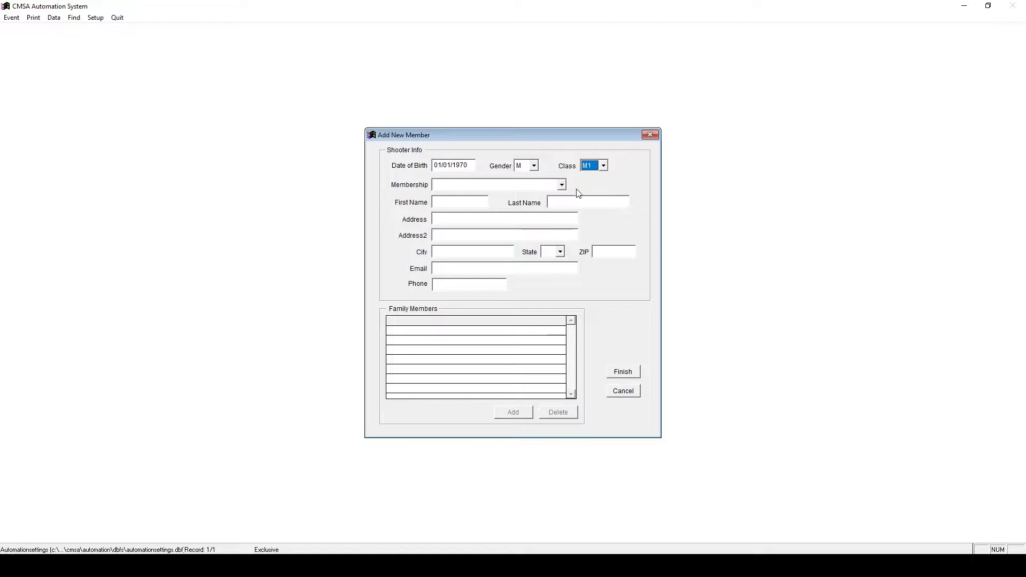
click(530, 185)
click(519, 224)
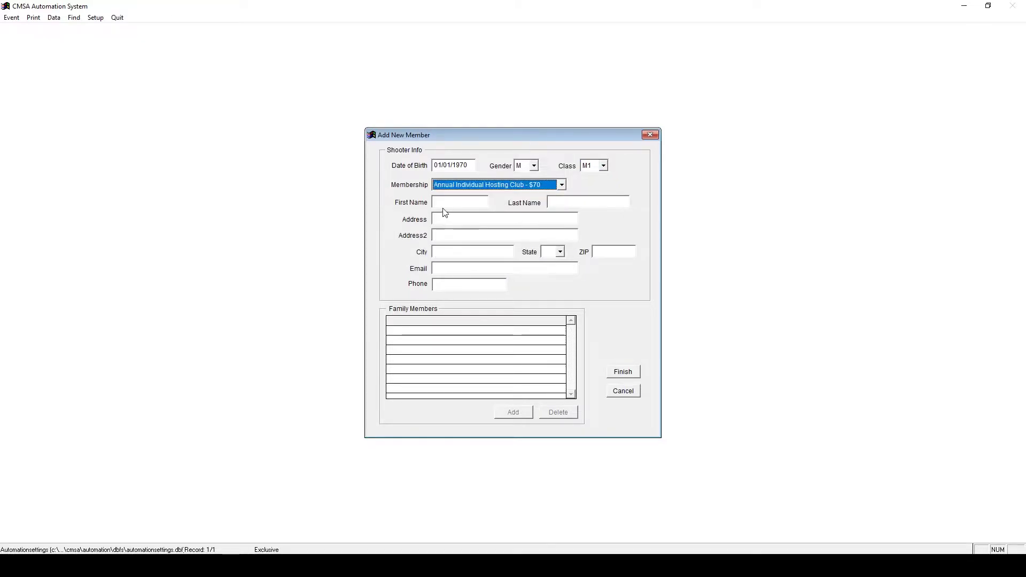
- Enter the new member's first name and last name
click(442, 207)
text(B)
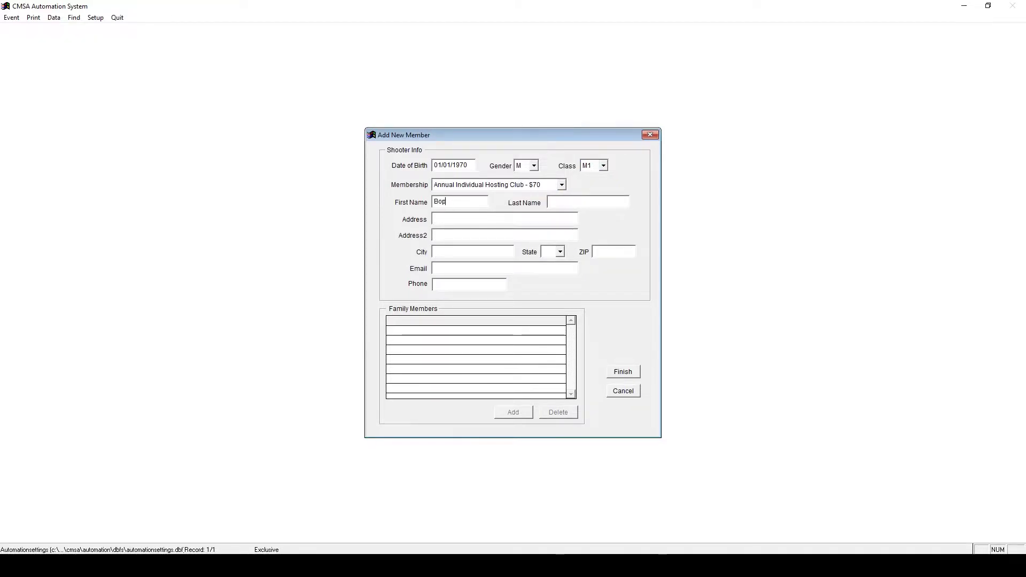
text(ob)
key(Tab)
text(Smith)
- Fill in the new member's street address, city, state and ZIP code, leaving the second address line blank
key(Tab)
text(123)
key(Tab)
key(Tab)
text(Place)
key(Tab)
text(TN)
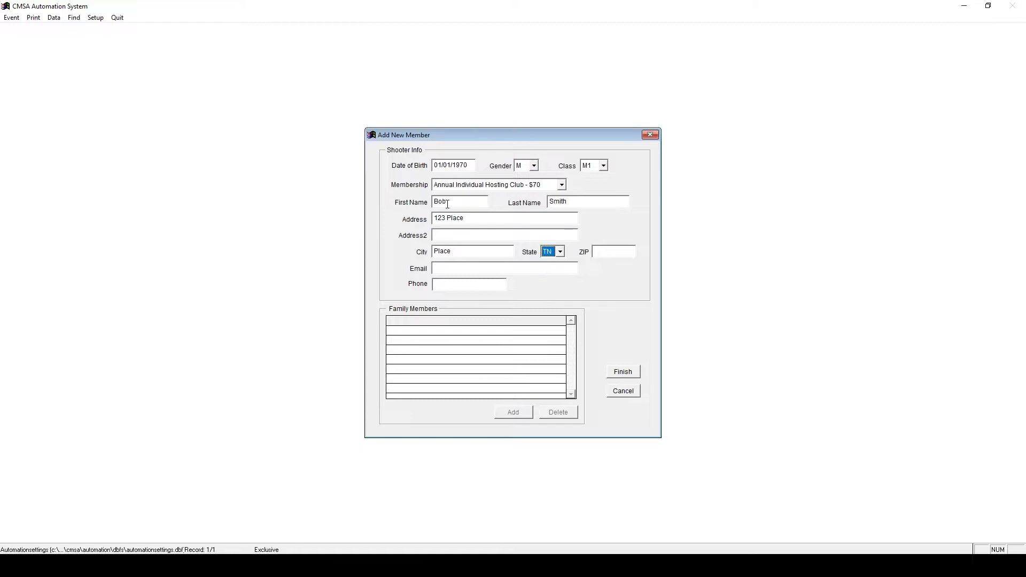
text(55555)
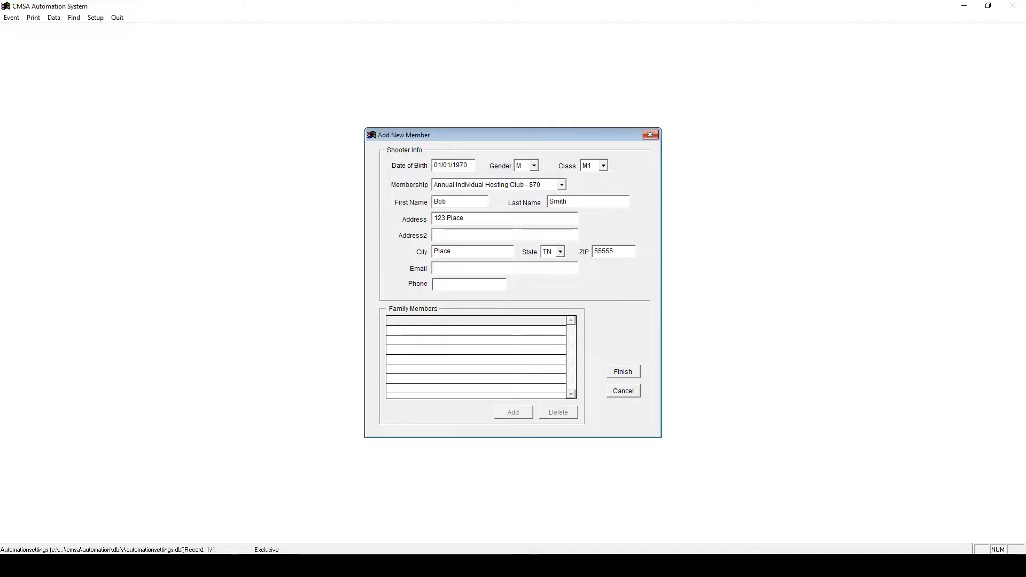
- Enter the new member's email and phone number, then finish adding the member
text(5555-)
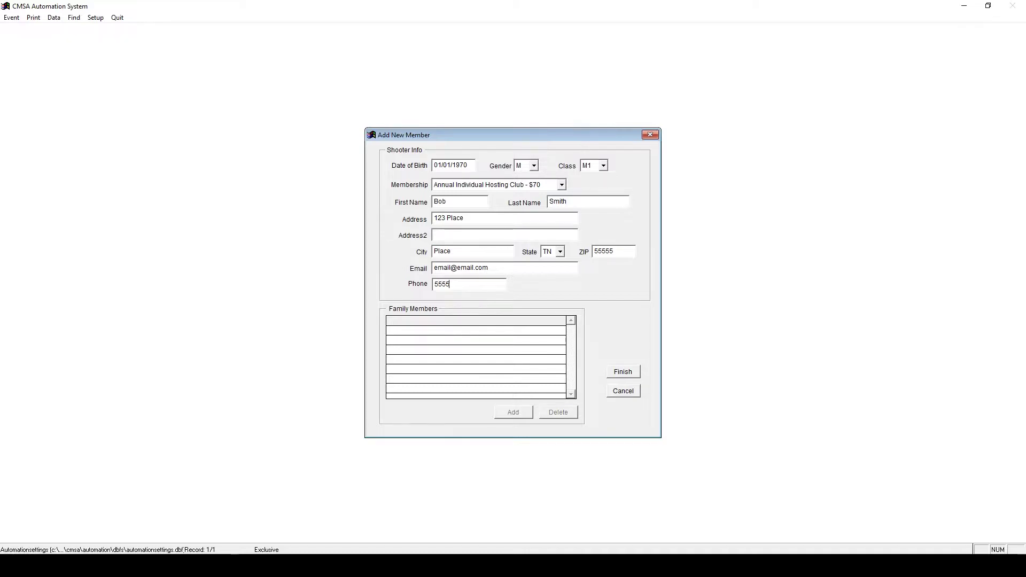
key(BackSpace)
text(-555-5555)
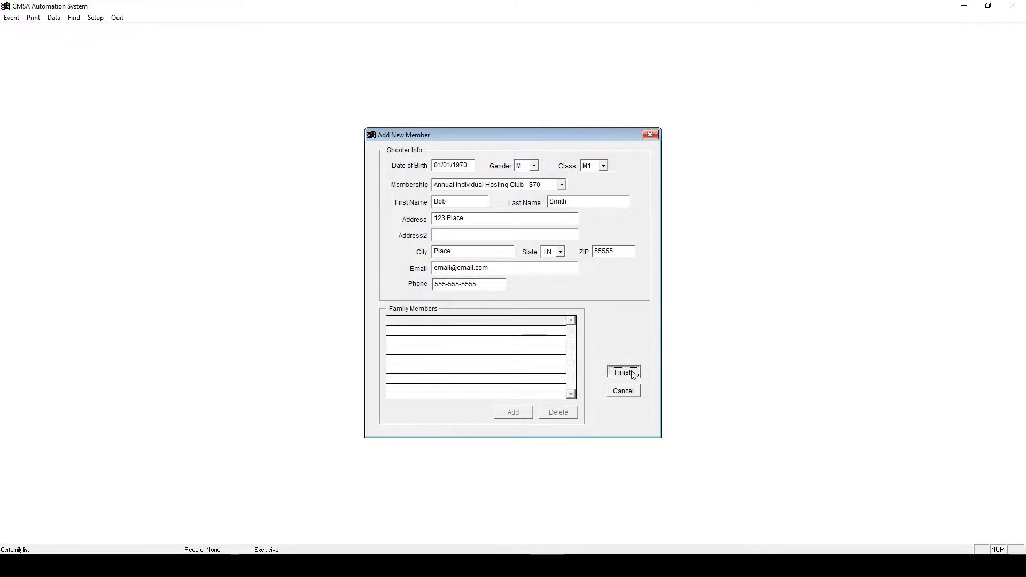
click(632, 374)
click(547, 323)
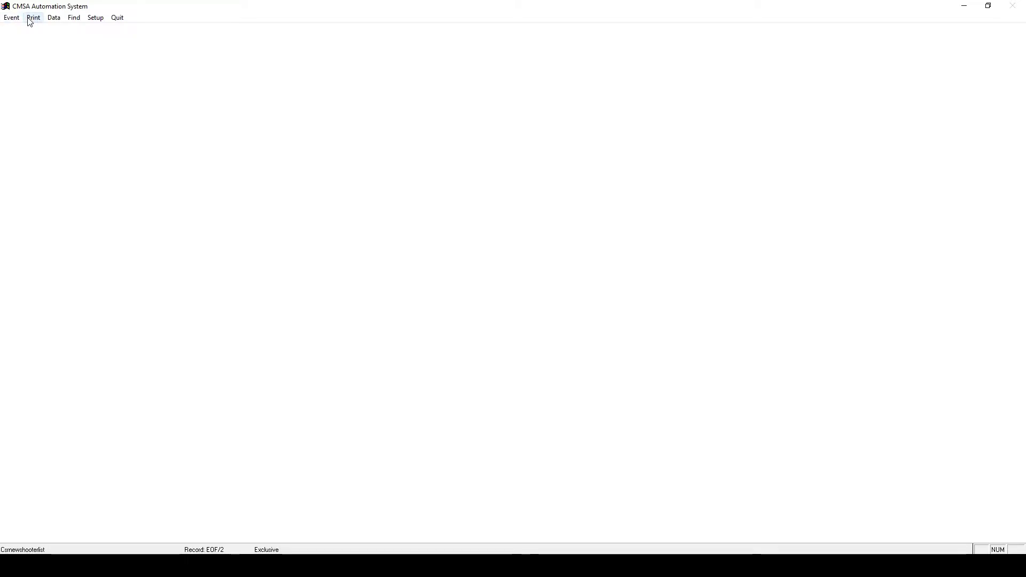
- Run the New Member Report from Invoices and Totals for the printer, viewing and closing its report and totals previews
click(30, 20)
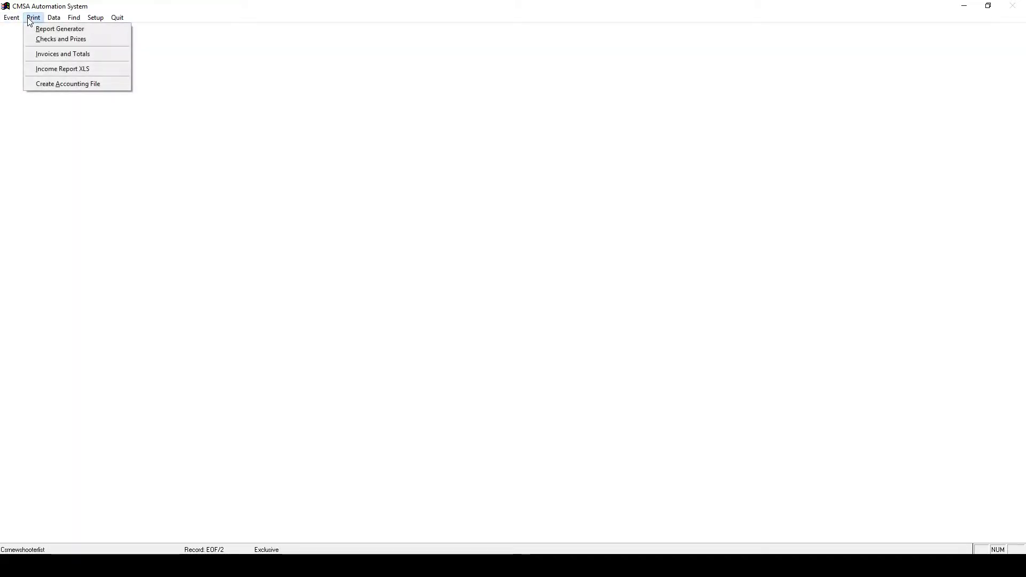
click(48, 55)
click(433, 298)
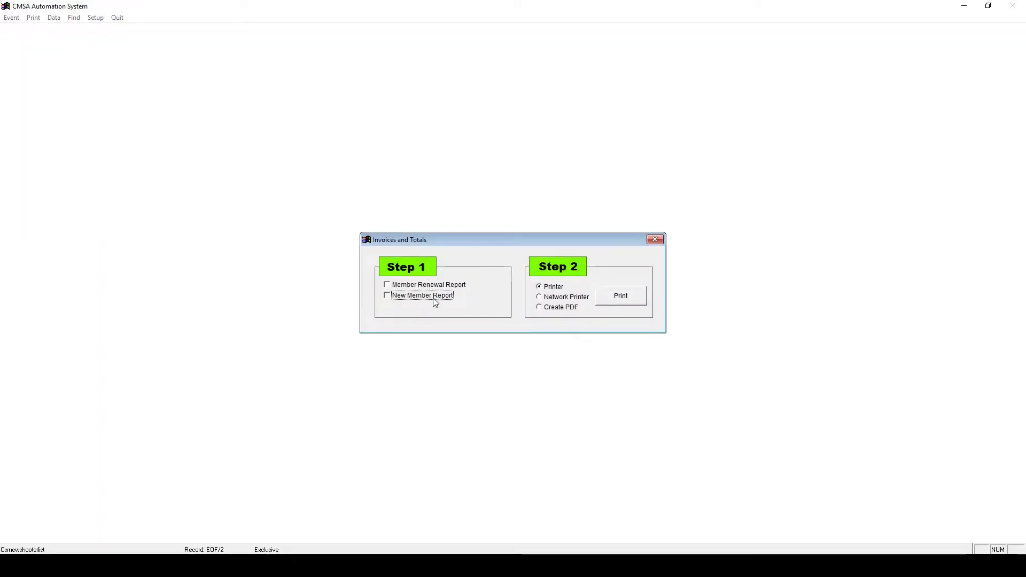
click(619, 298)
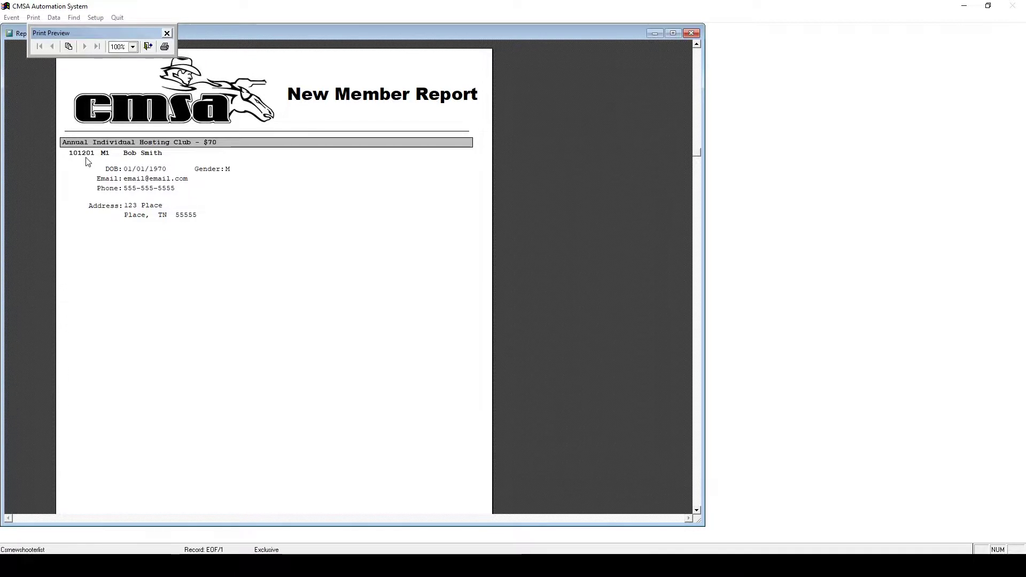
click(146, 47)
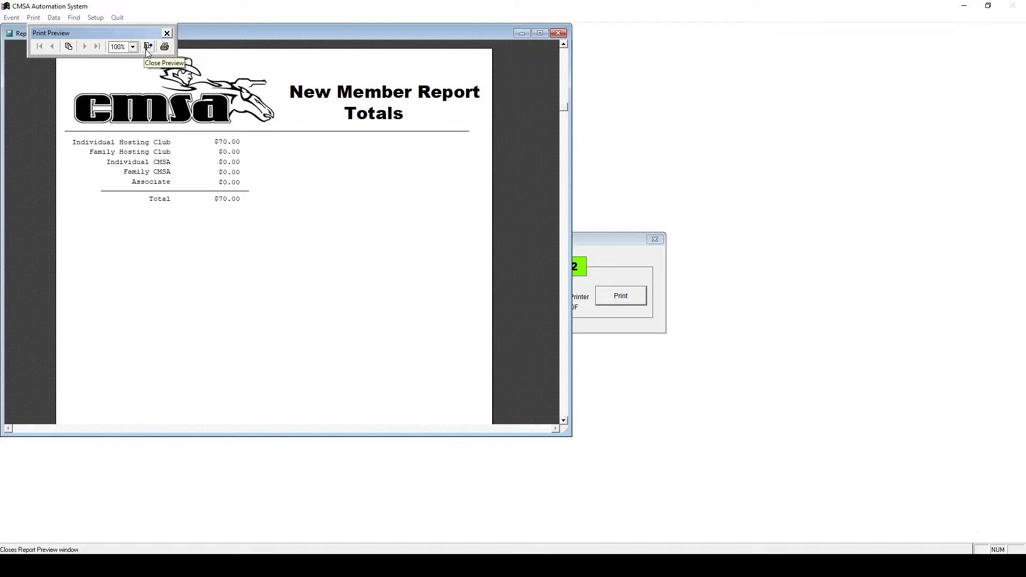
click(148, 47)
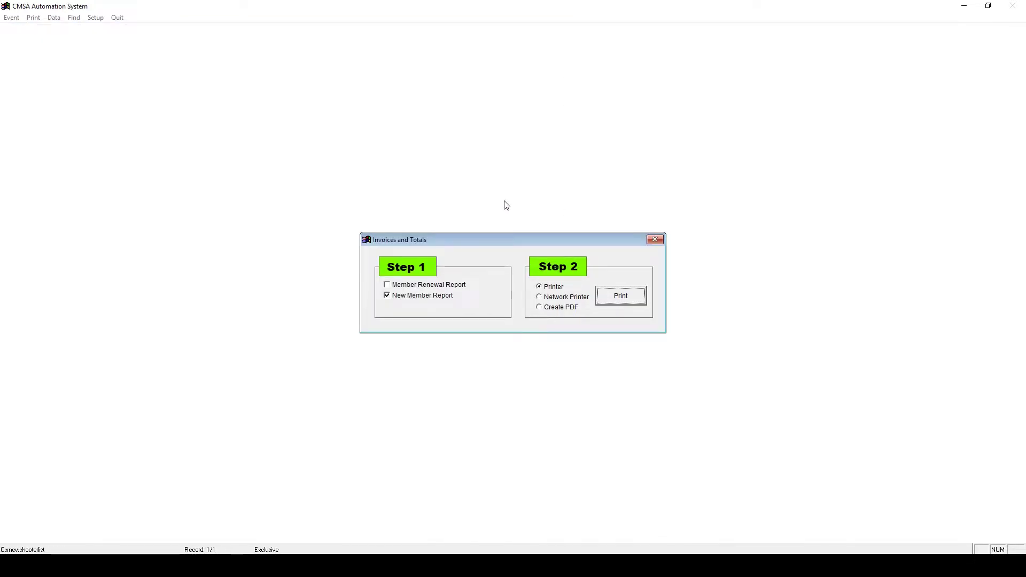
click(655, 240)
- Load the new member as a contestant for Automation Test Shoot by entering their CMSA number
click(11, 17)
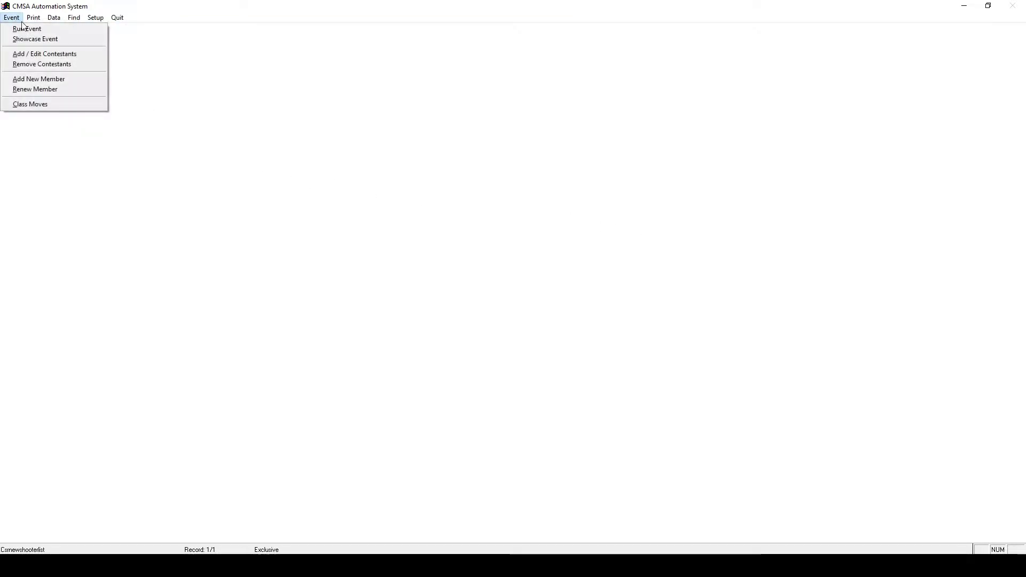
click(40, 55)
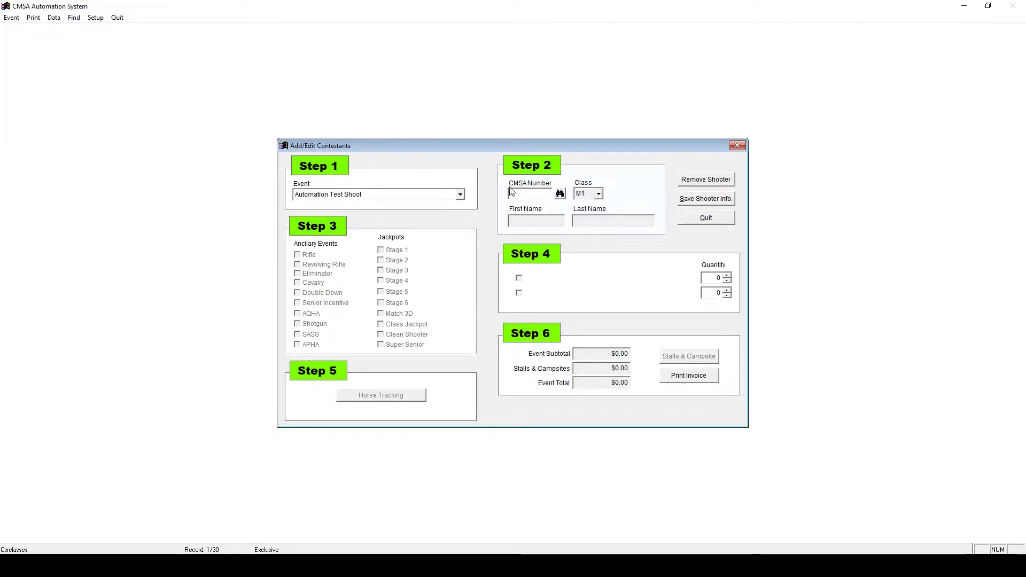
text(101201)
key(Tab)
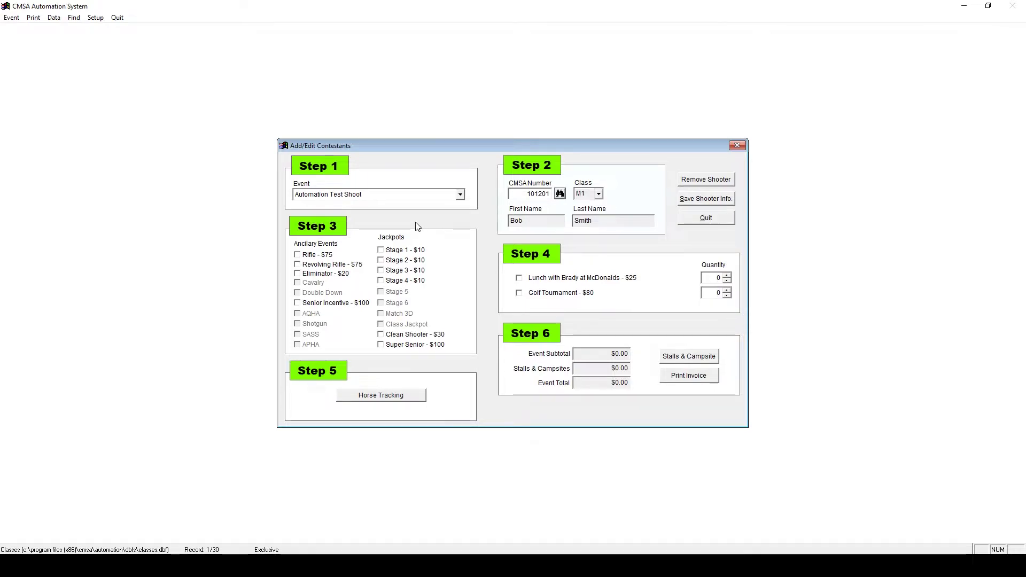
- Enter the contestant in the Rifle - $75 and Senior Incentive - $100 ancillary events, save the shooter info and close the contestant form
click(320, 255)
click(323, 303)
click(697, 202)
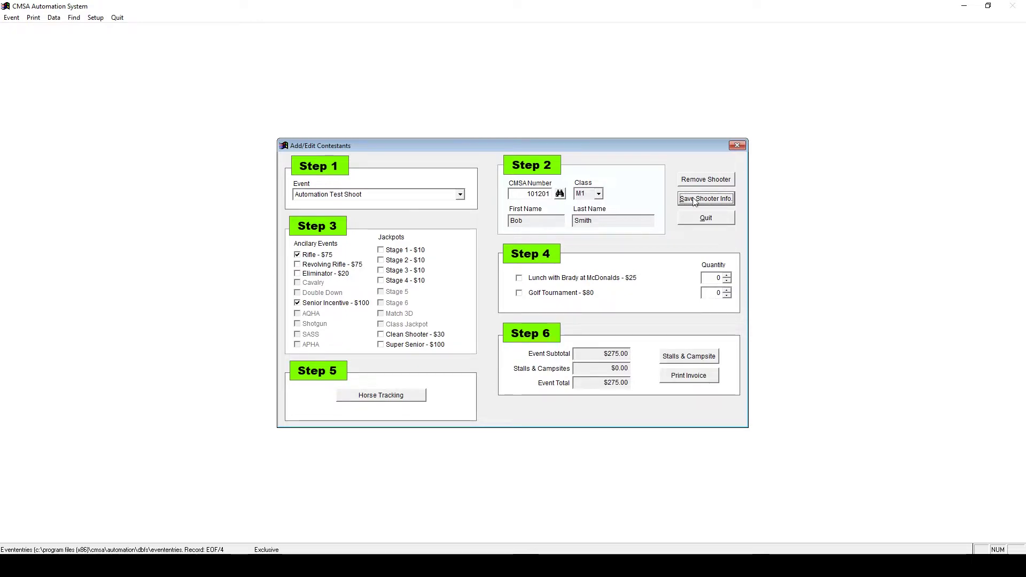
click(701, 219)
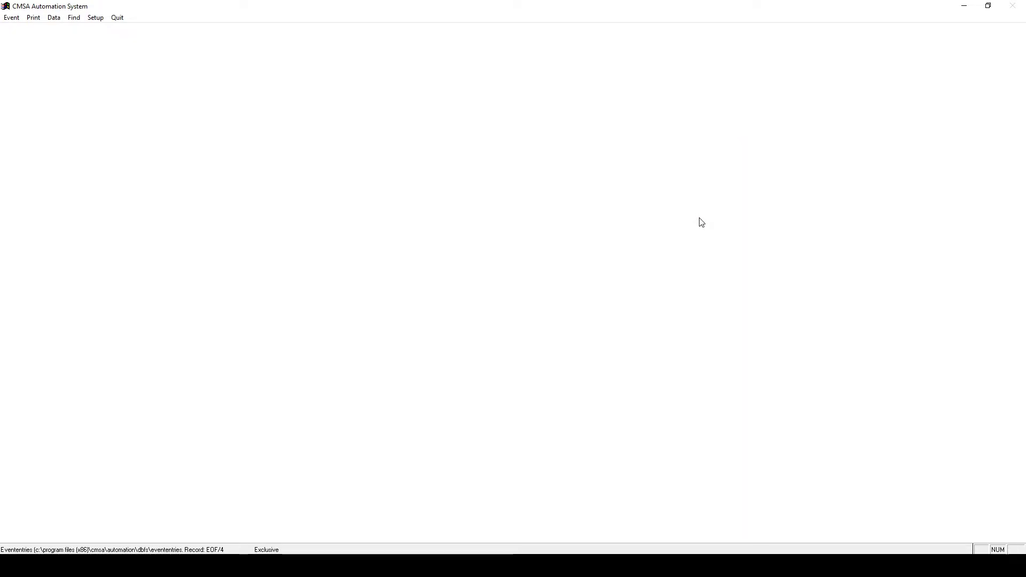
- Renew an existing member by CMSA number with the Annual Family Hosting Club - $100 membership, keeping the listed family members, and save
click(11, 17)
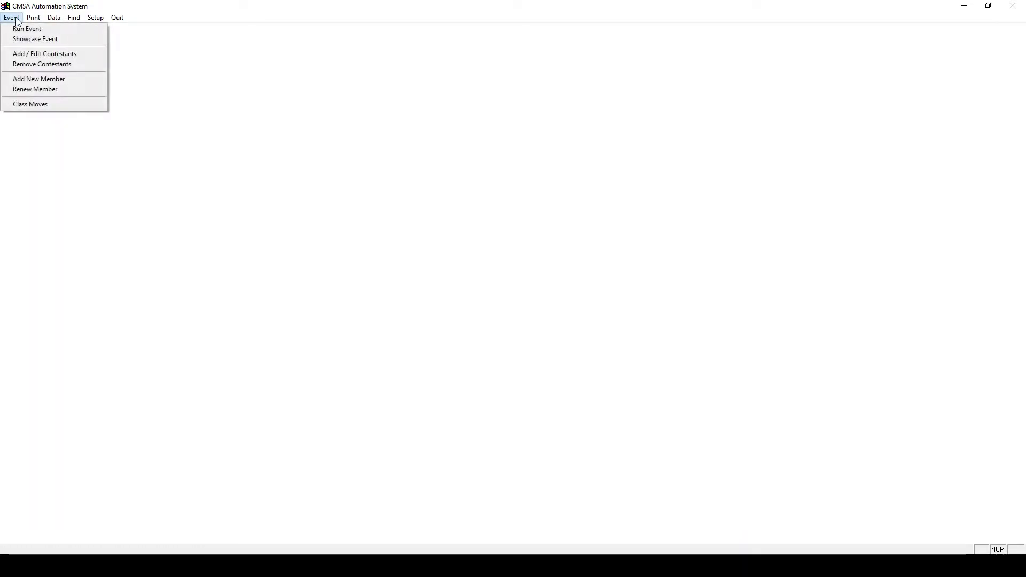
click(31, 91)
text(5866)
key(Return)
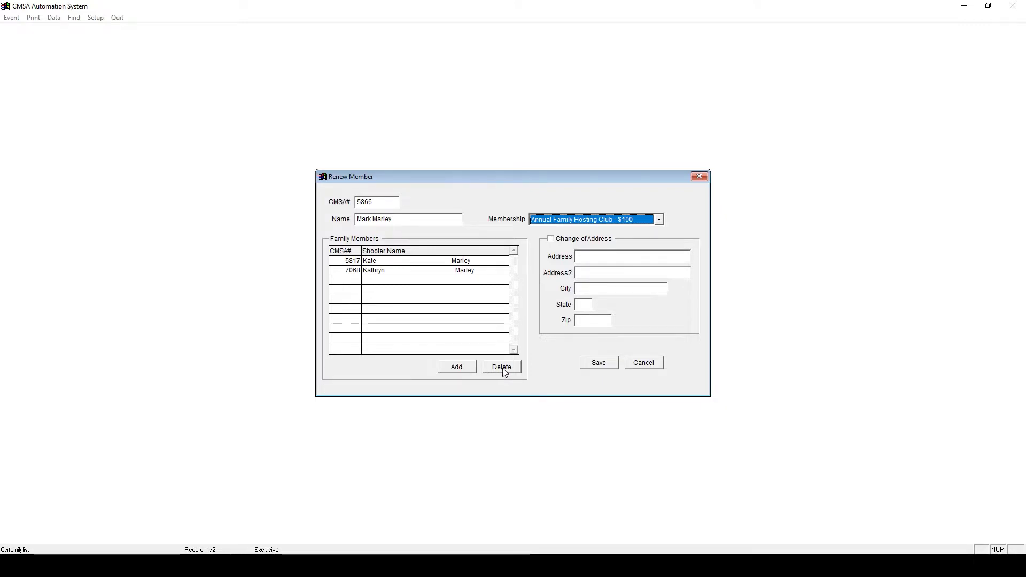
click(592, 364)
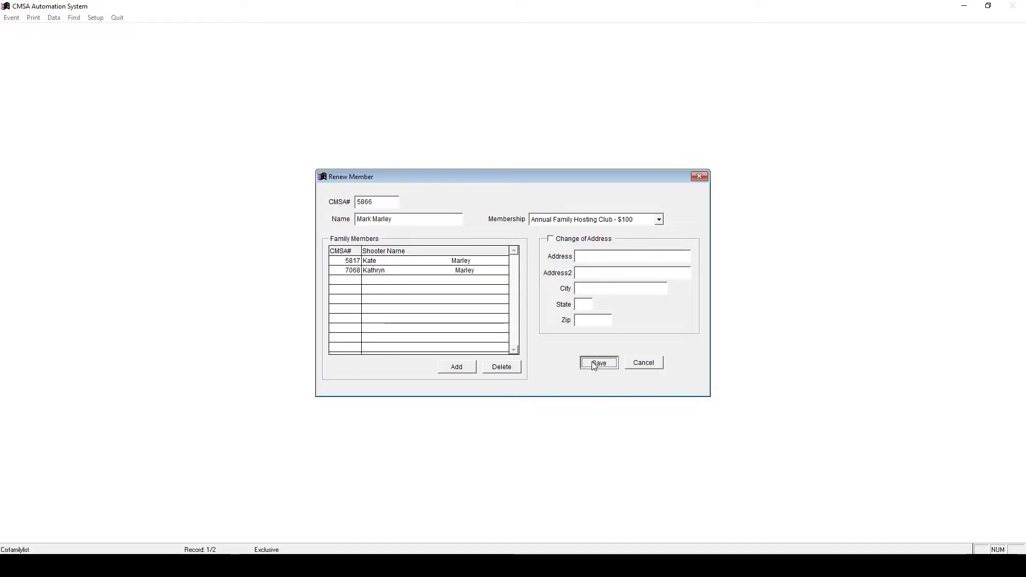
click(553, 319)
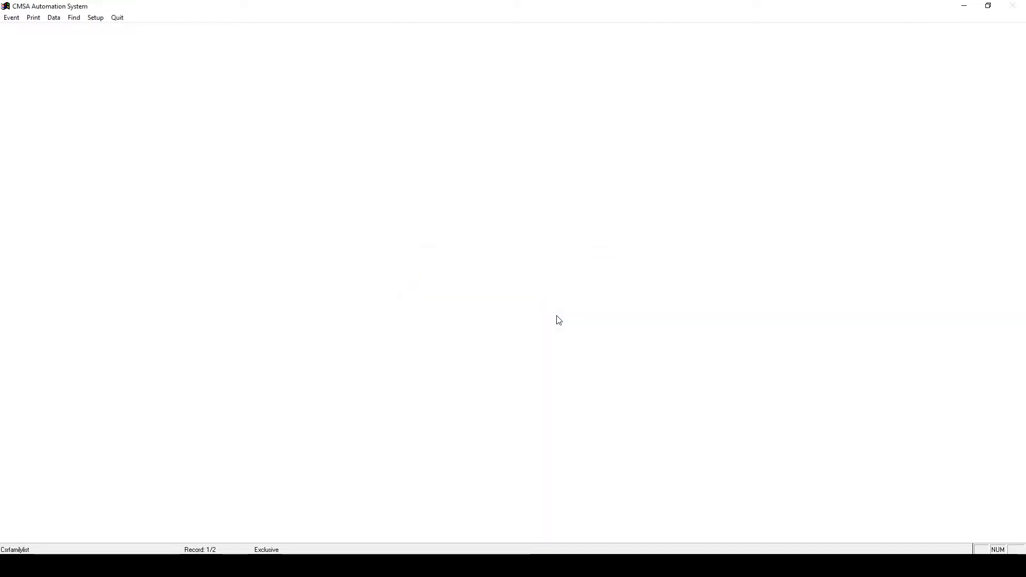
- Create the Member Renewal Report as a PDF from Invoices and Totals, viewing and closing its previews
click(35, 17)
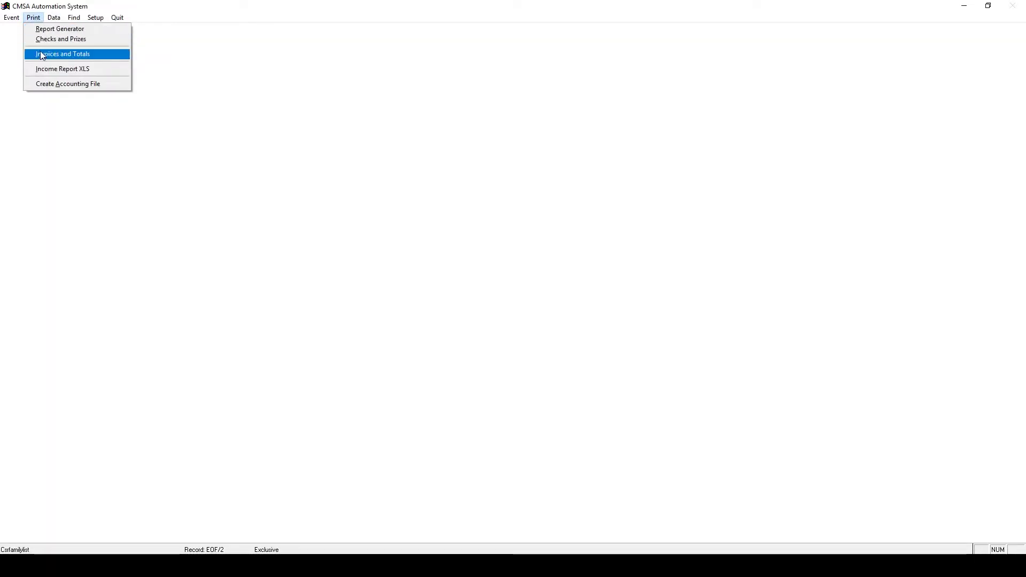
click(59, 54)
click(438, 284)
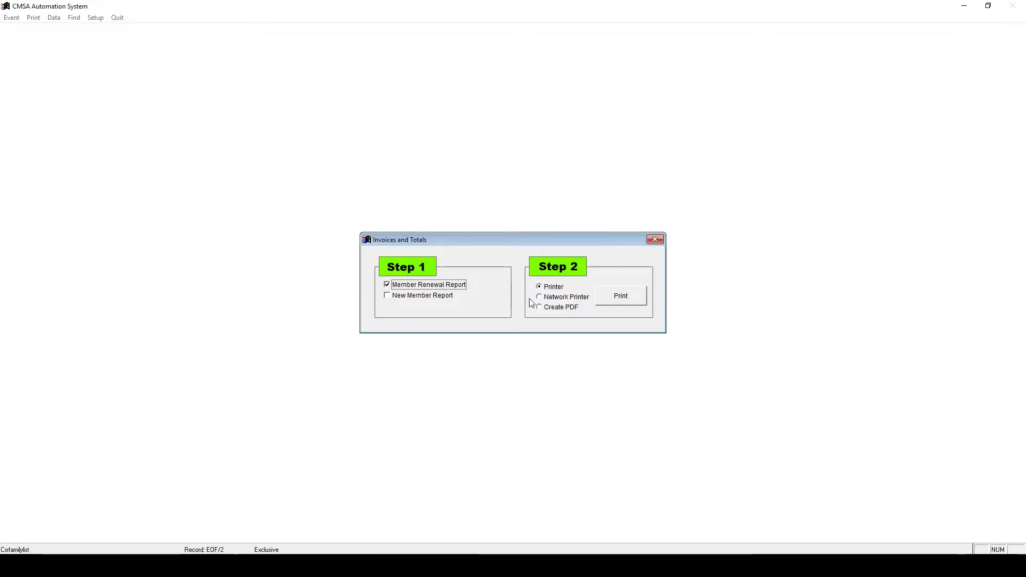
click(562, 308)
click(620, 296)
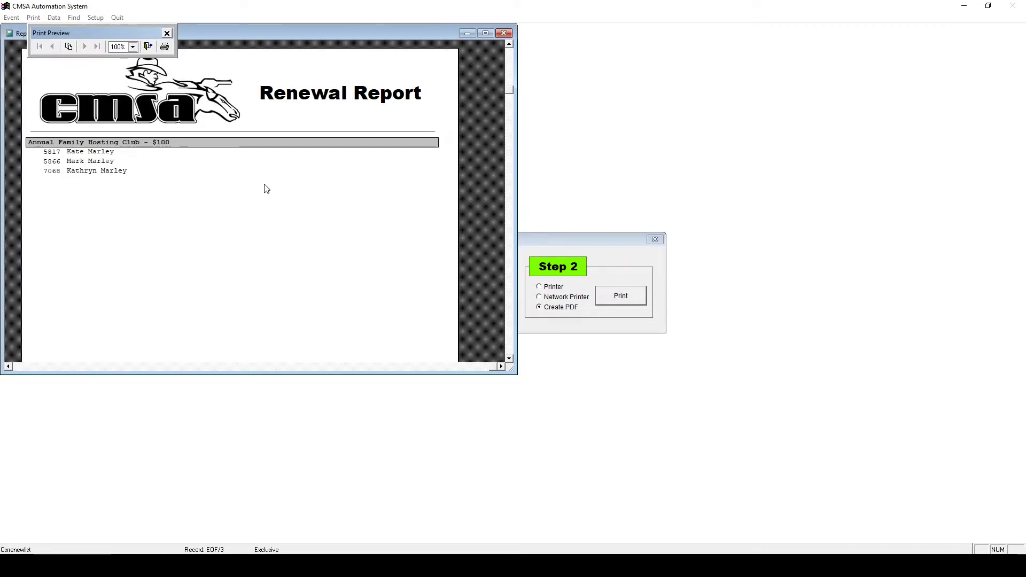
click(149, 47)
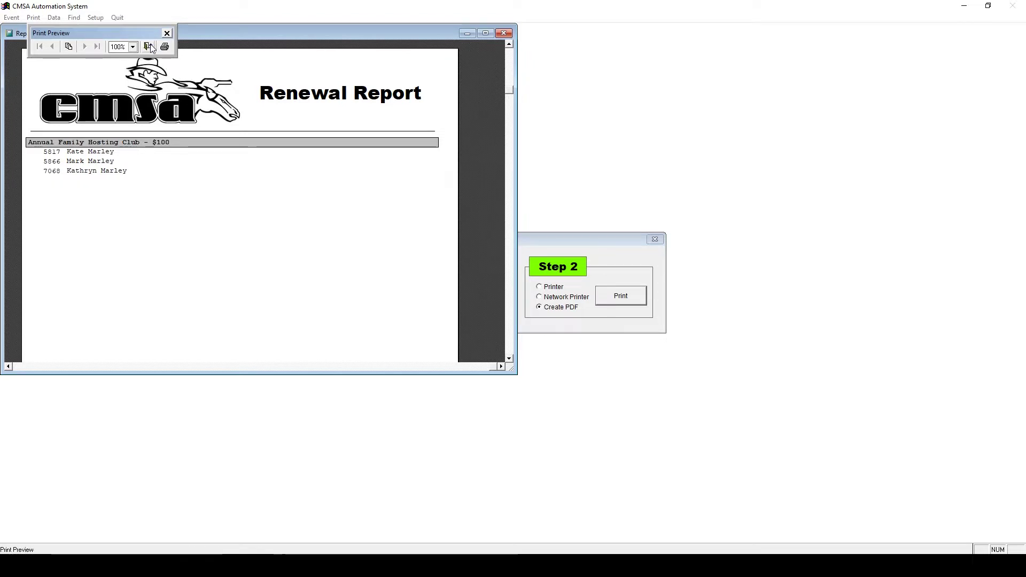
click(150, 49)
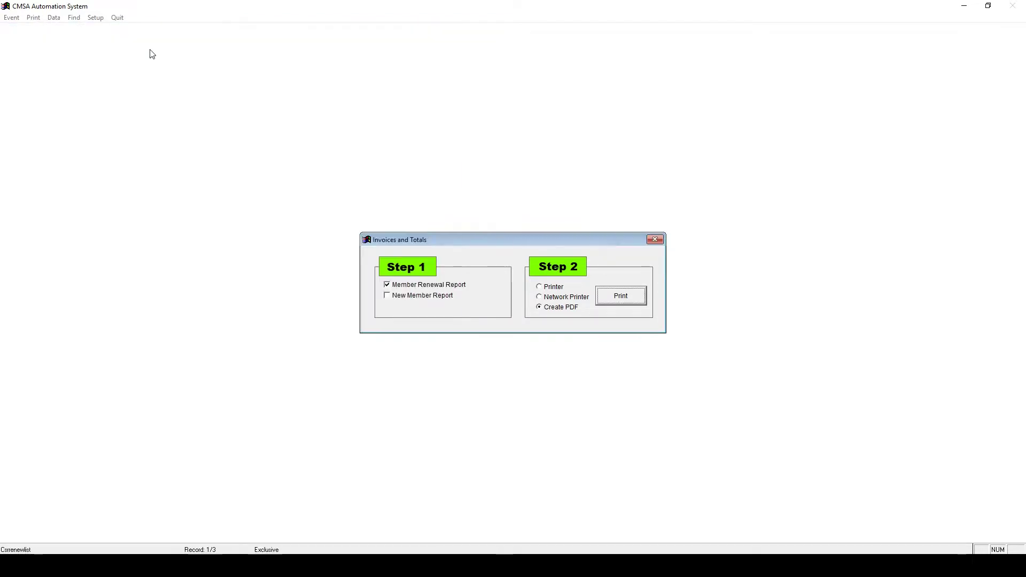
click(655, 239)
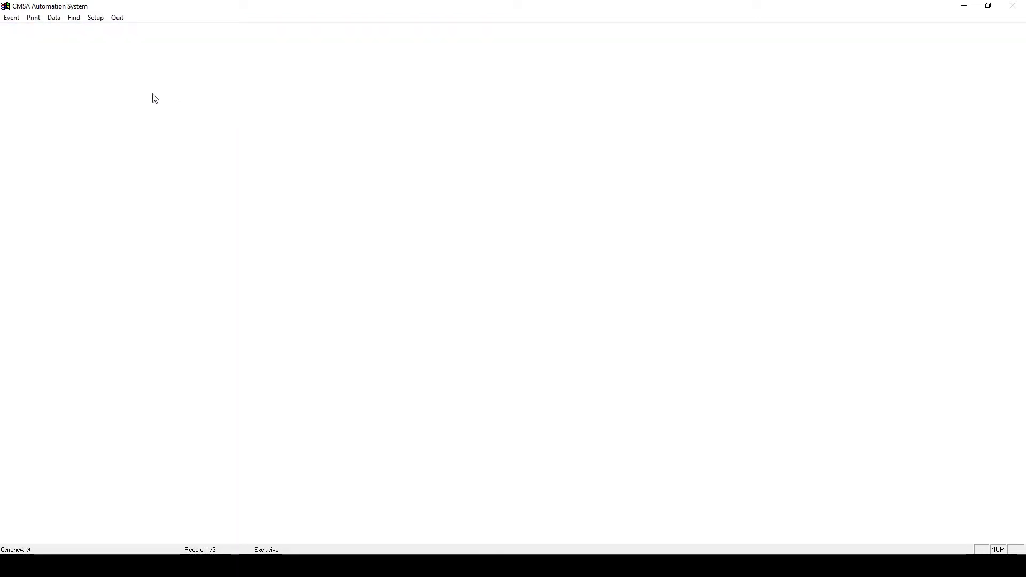
- Make a class move to M6 for an existing member by entering the CMSA number, and confirm the change
click(19, 21)
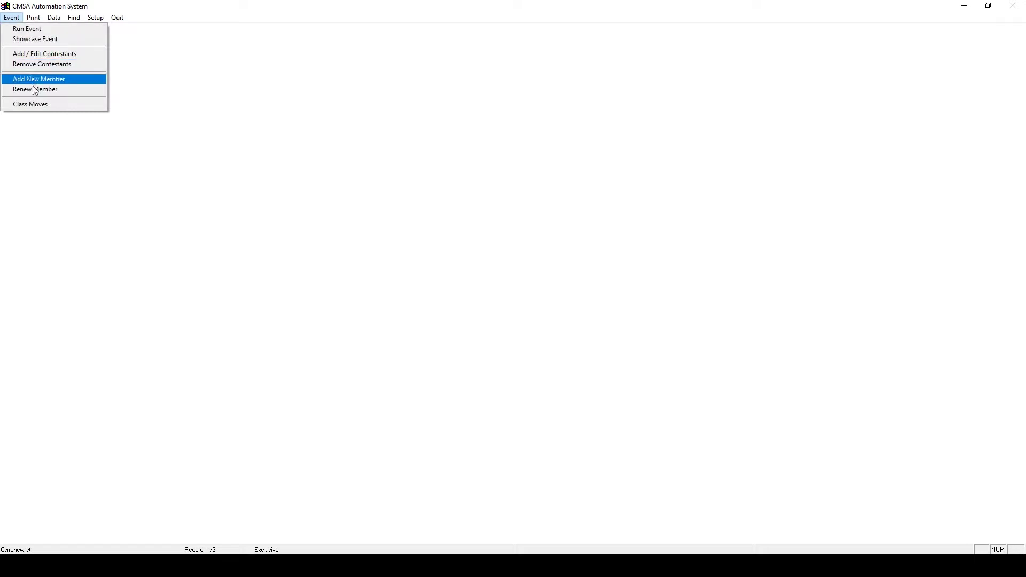
click(39, 108)
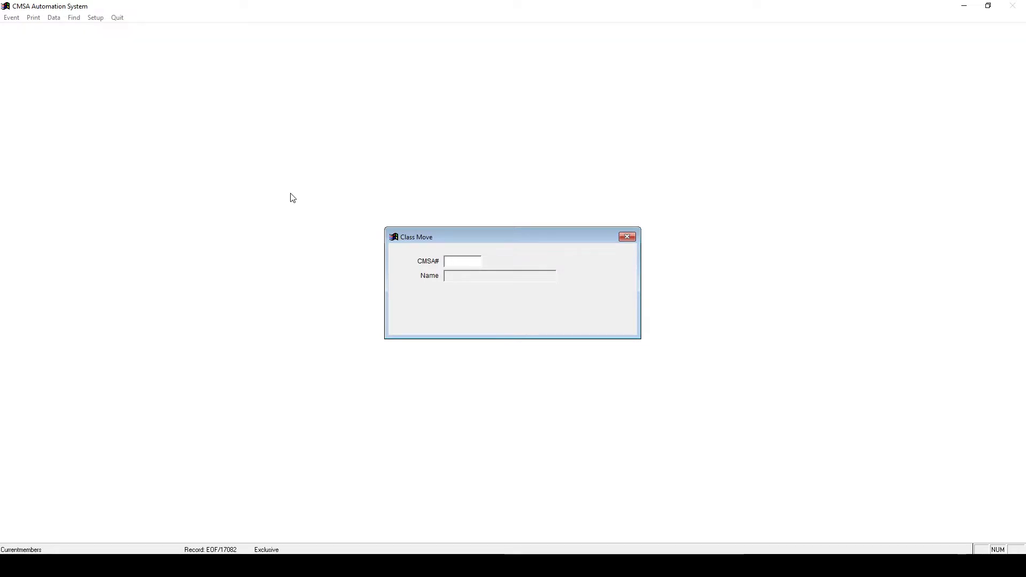
text(1)
key(Return)
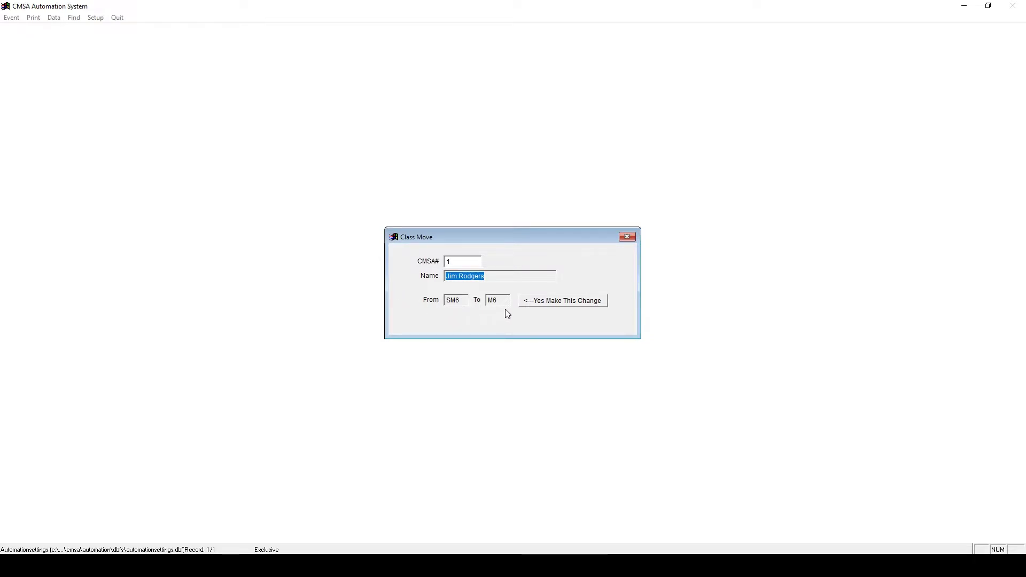
click(582, 306)
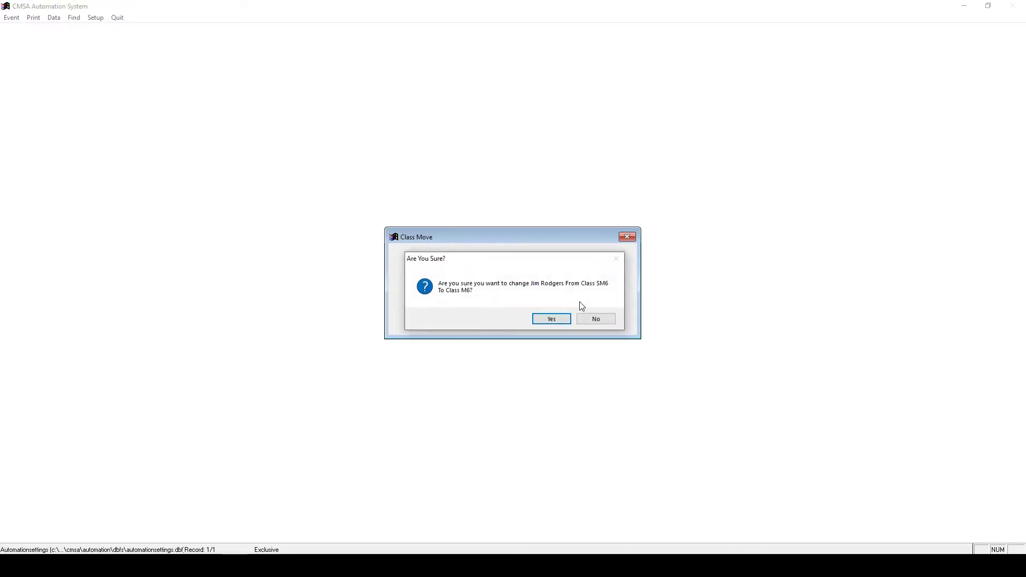
click(537, 320)
click(540, 319)
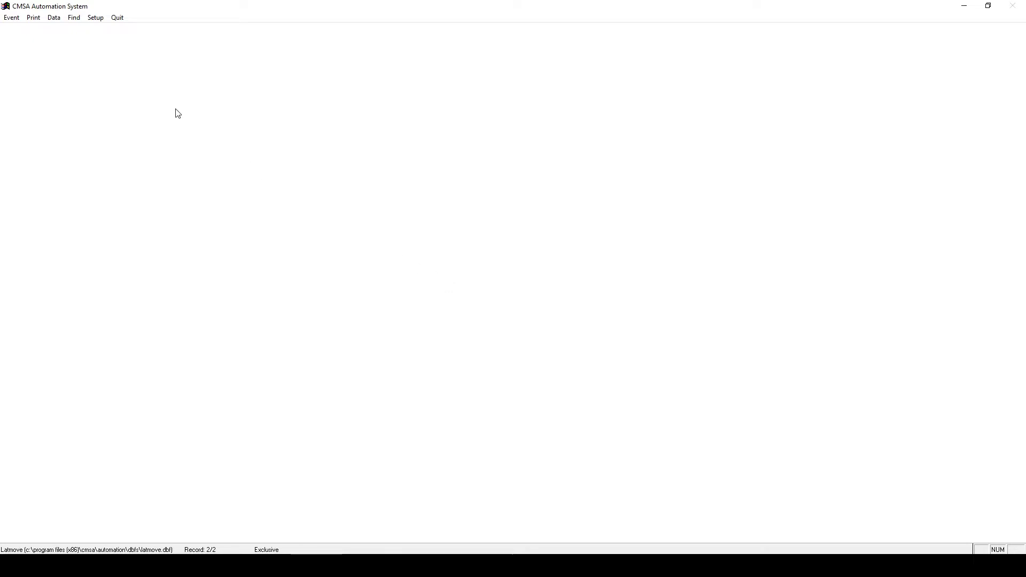
- Set the Circuit Payback first-place prize to Montana Silversmiths Buckle with a value of 100, save and close the Prizes form
click(94, 18)
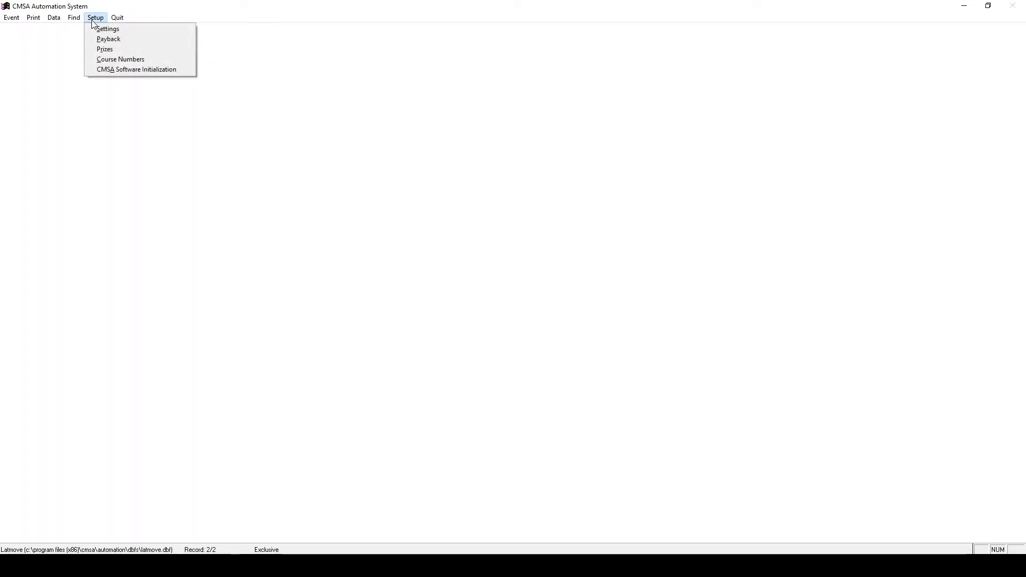
click(109, 50)
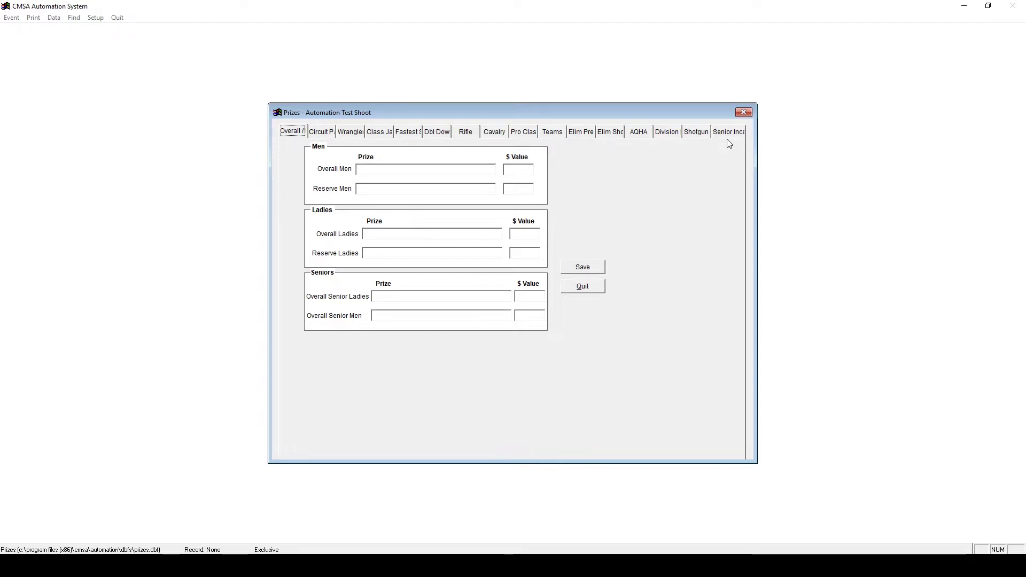
click(327, 134)
click(412, 183)
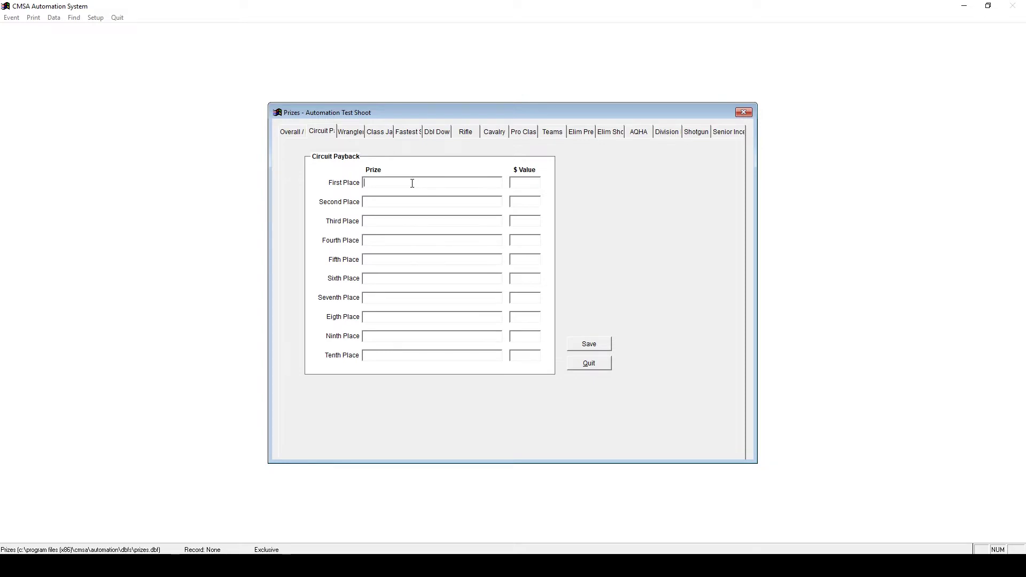
text(M)
text(tana Silversmiths Buckle)
click(526, 186)
click(588, 345)
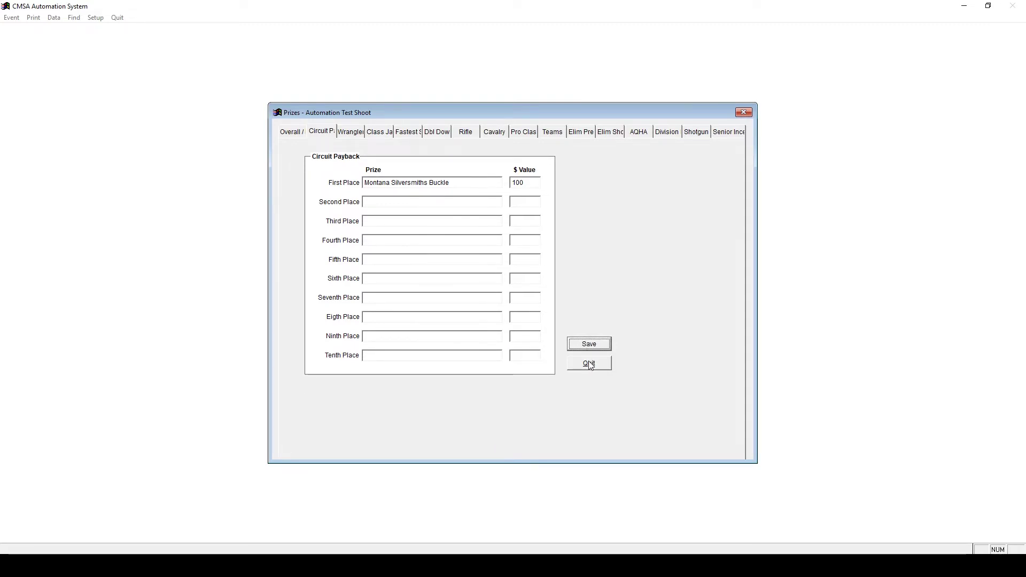
click(590, 365)
- Preview the Prize Report from Checks and Prizes, close the preview and deselect the report
click(36, 18)
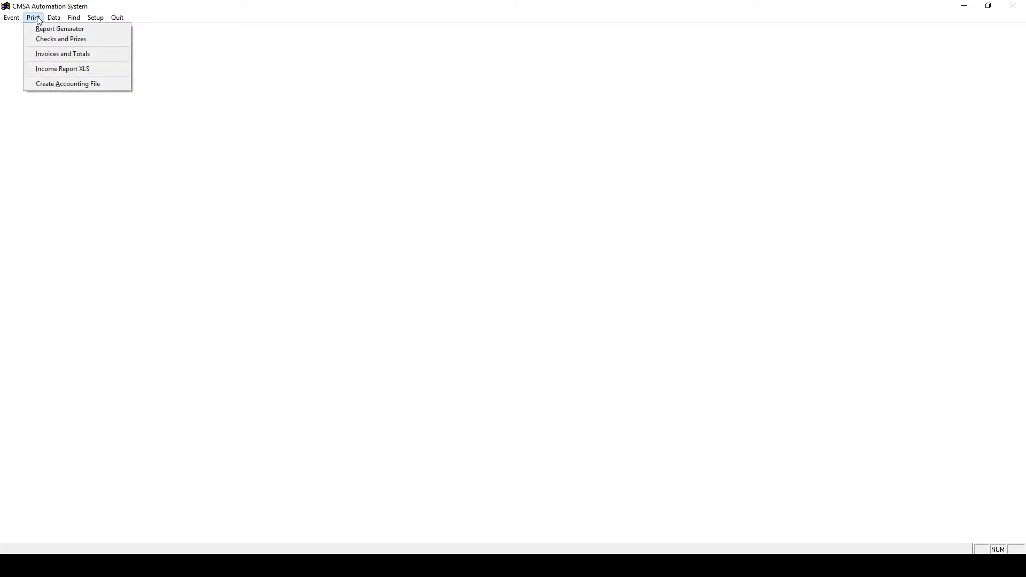
click(69, 42)
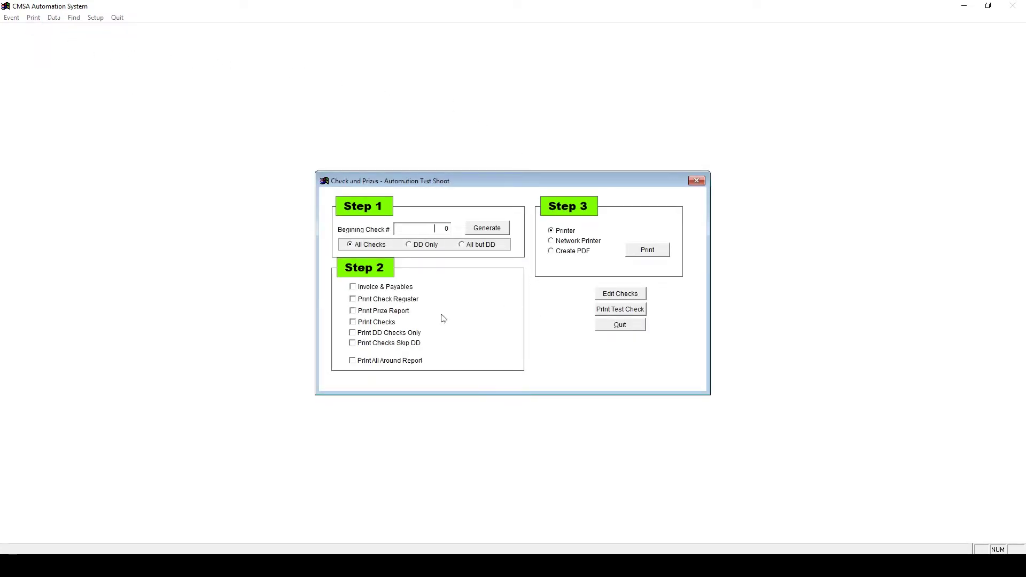
click(410, 312)
click(649, 249)
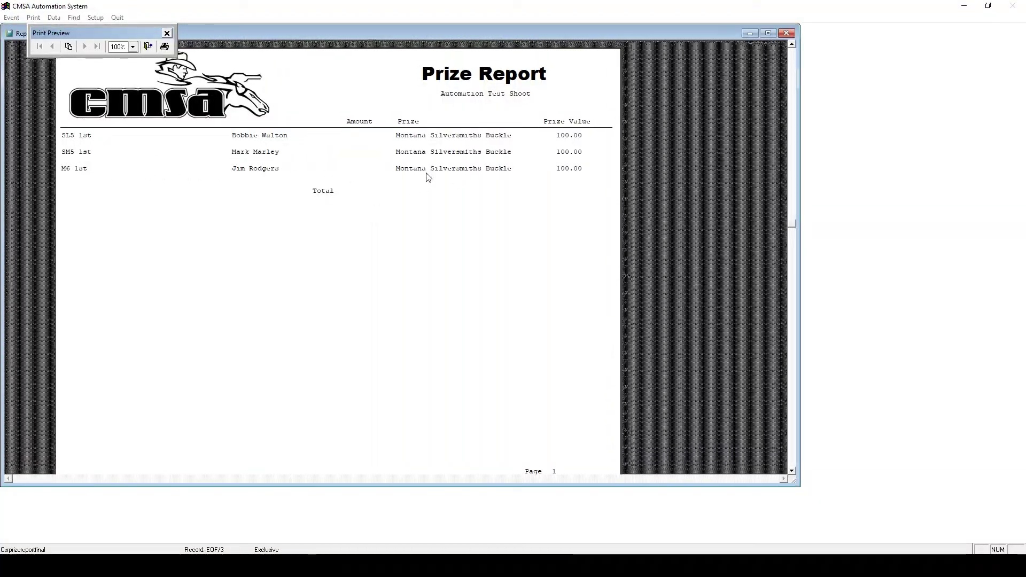
scroll(342, 160, down, 3)
click(149, 49)
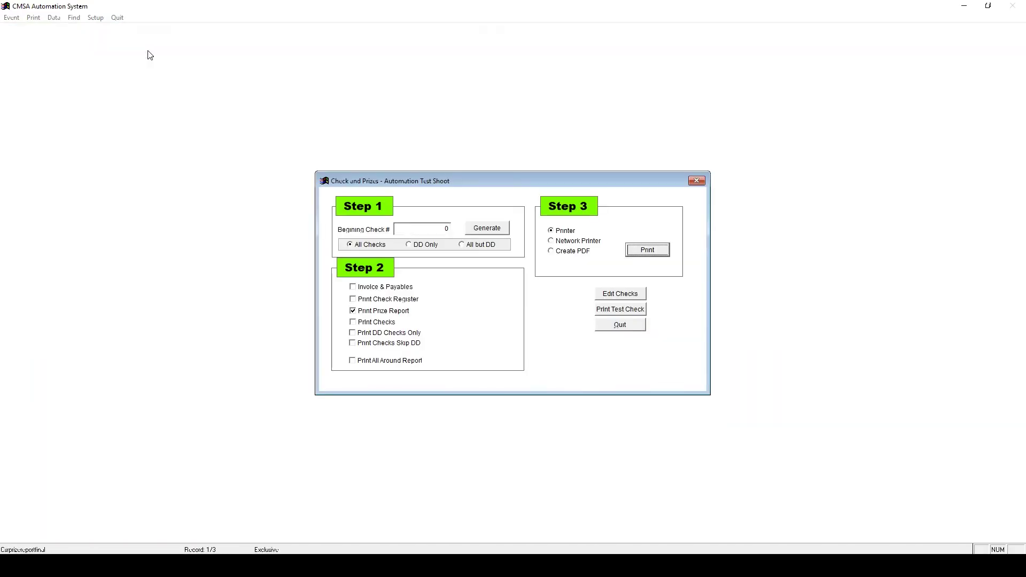
click(396, 311)
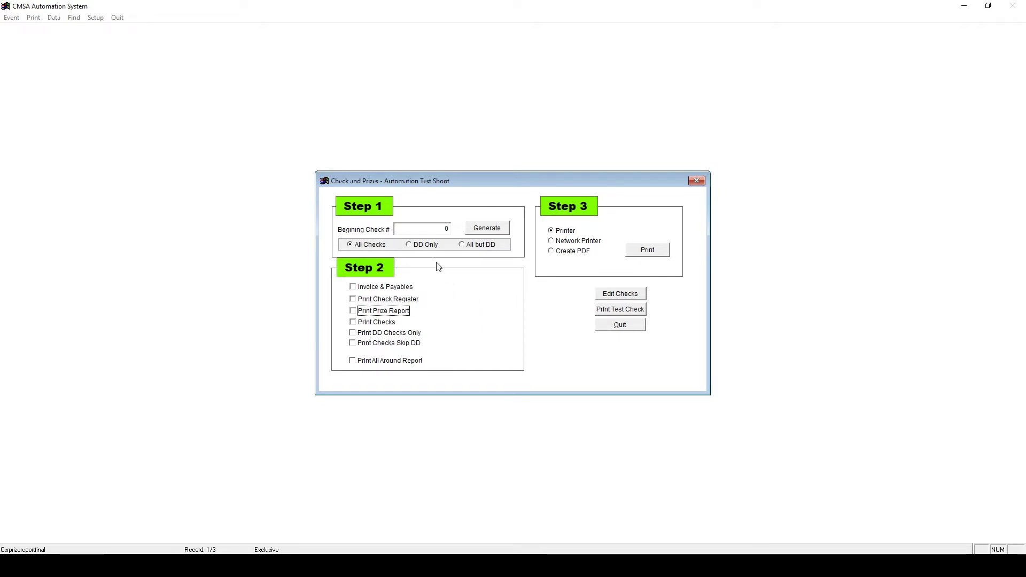
- Generate all checks with 1005 as the beginning check number
click(434, 228)
text(1005)
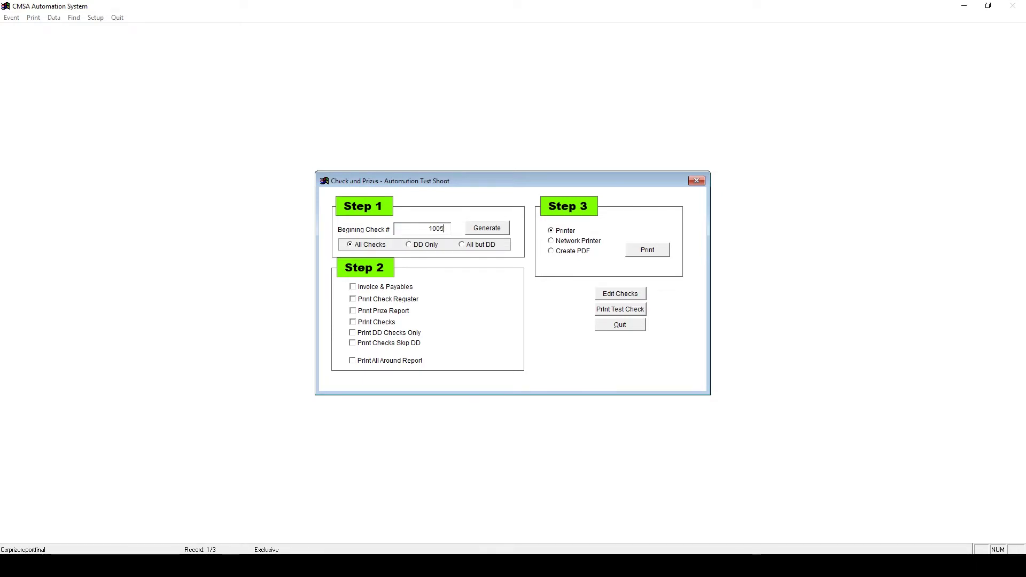
click(494, 230)
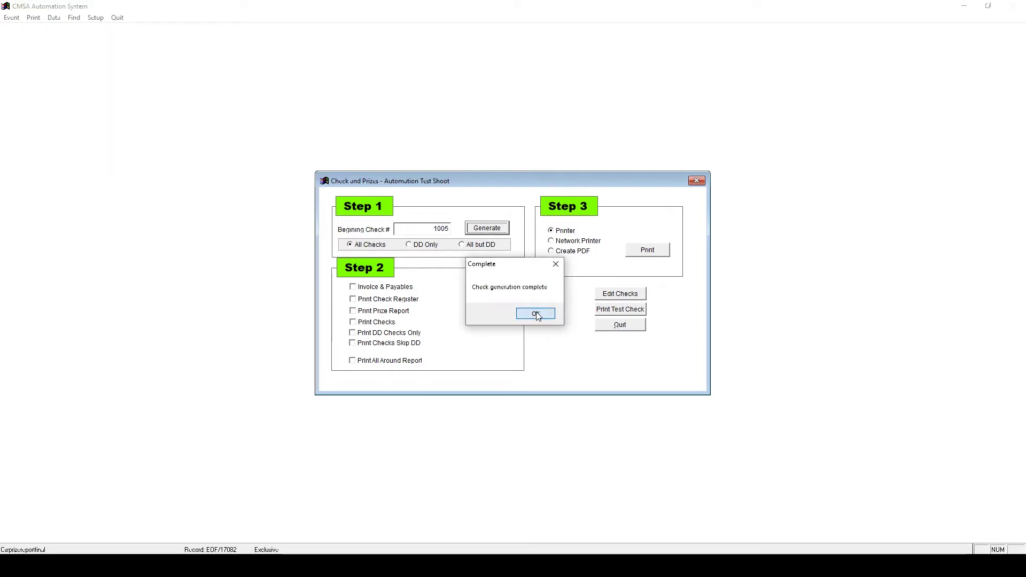
click(537, 311)
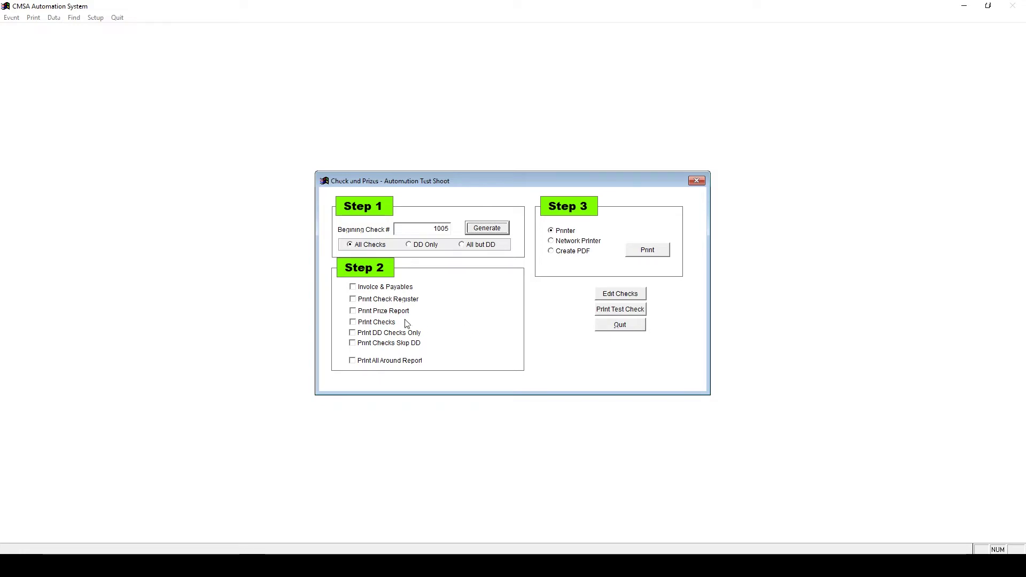
- Create the Check Register as a PDF, review and close its preview, and deselect the register
click(405, 300)
click(570, 252)
click(647, 249)
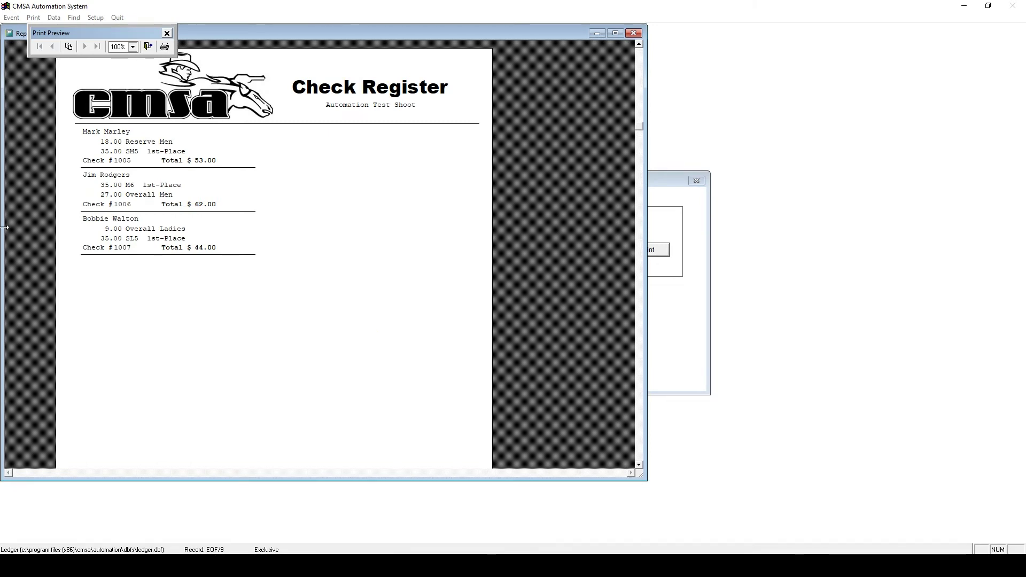
scroll(184, 230, down, 3)
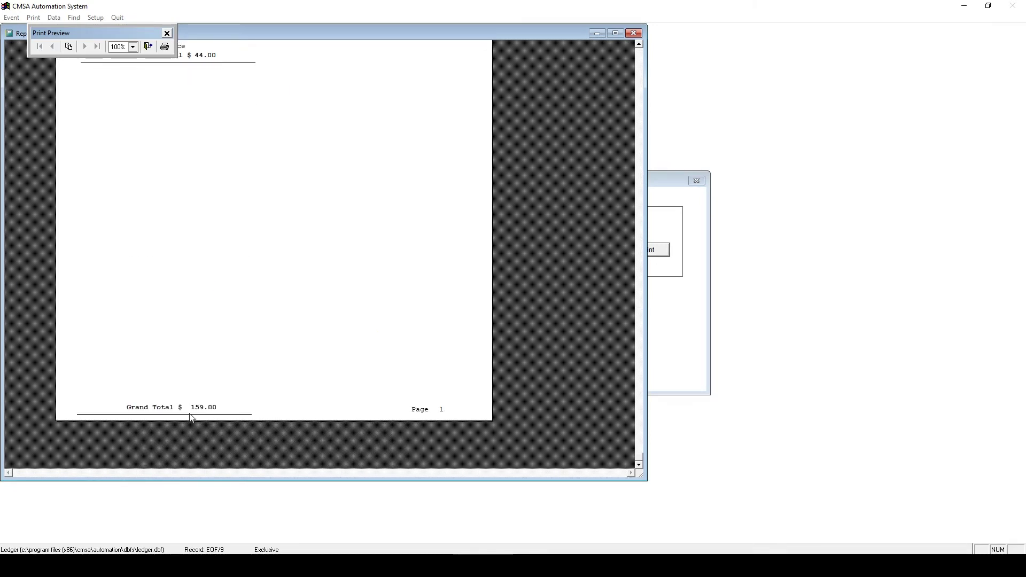
scroll(356, 398, up, 5)
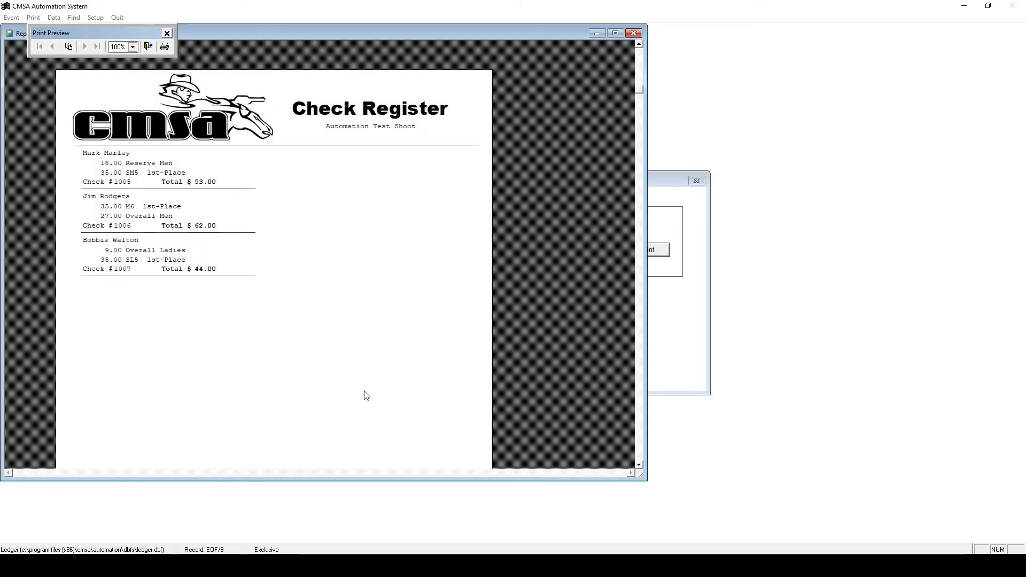
click(149, 47)
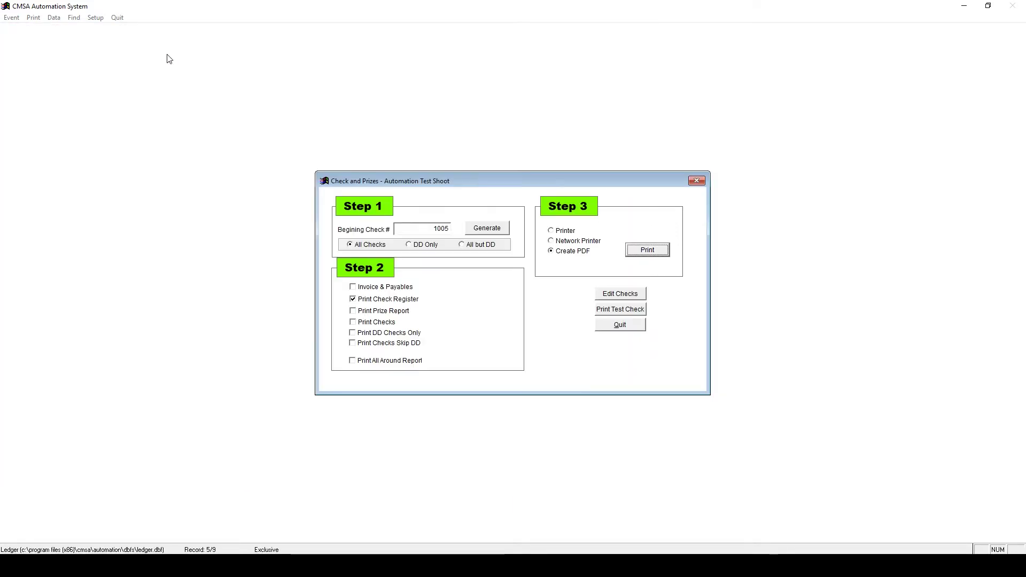
click(401, 300)
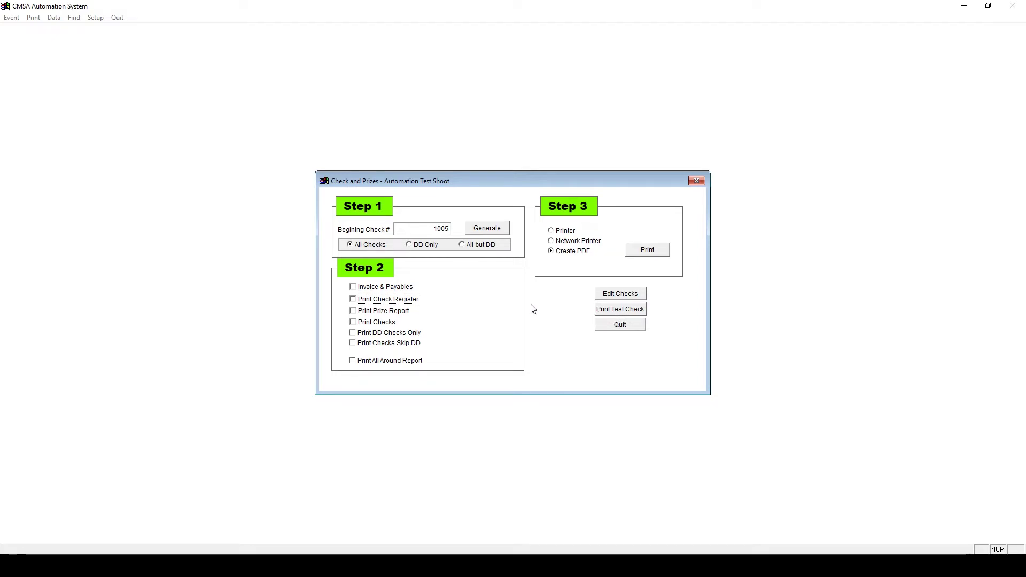
- Select Print Checks with Printer as the output and close the Checks and Prizes form without printing
click(374, 323)
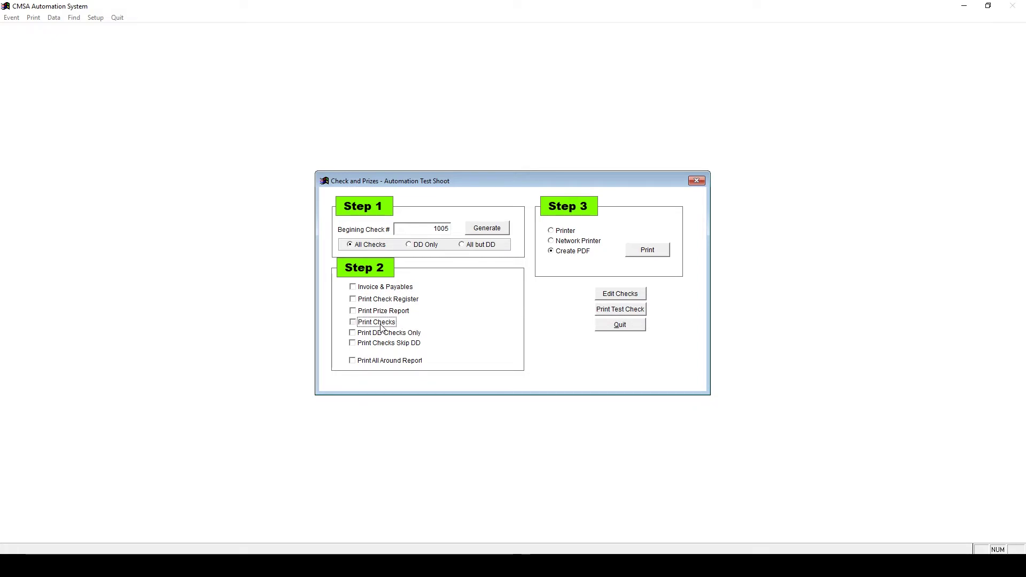
click(567, 233)
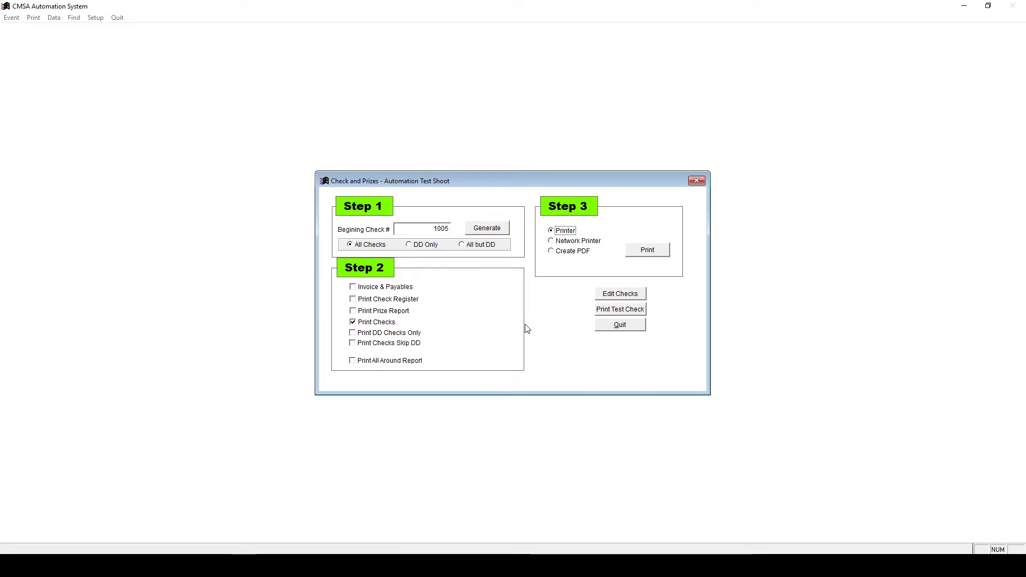
click(613, 327)
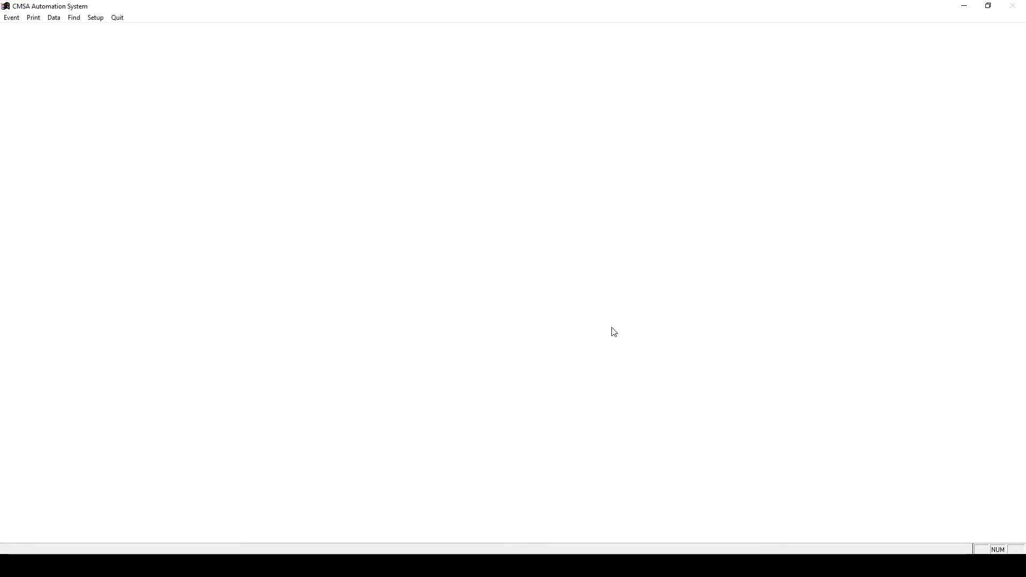
- Close the Automation Test Shoot event from the Data settings, confirm the closure and exit the settings
click(95, 18)
click(103, 28)
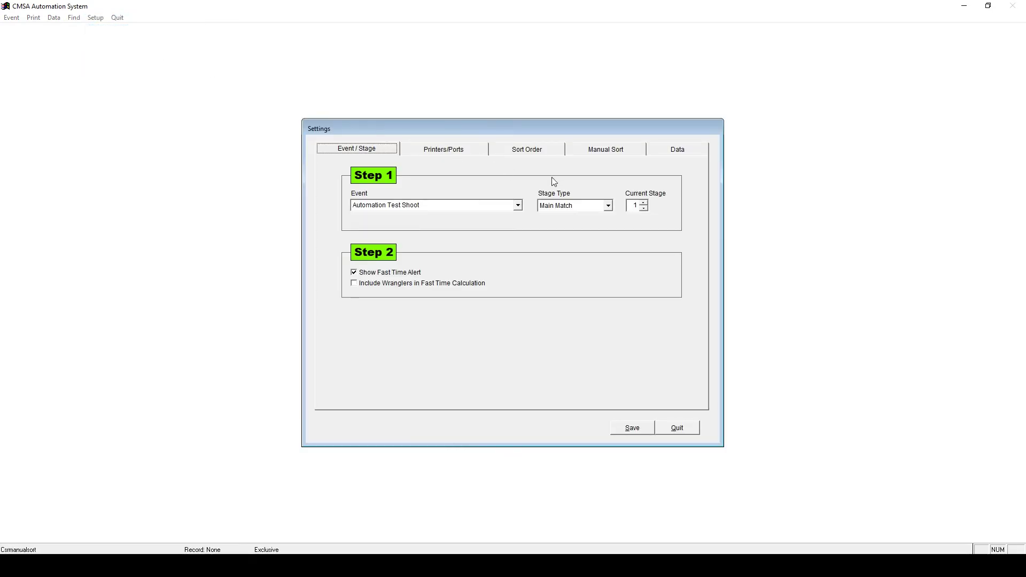
click(682, 154)
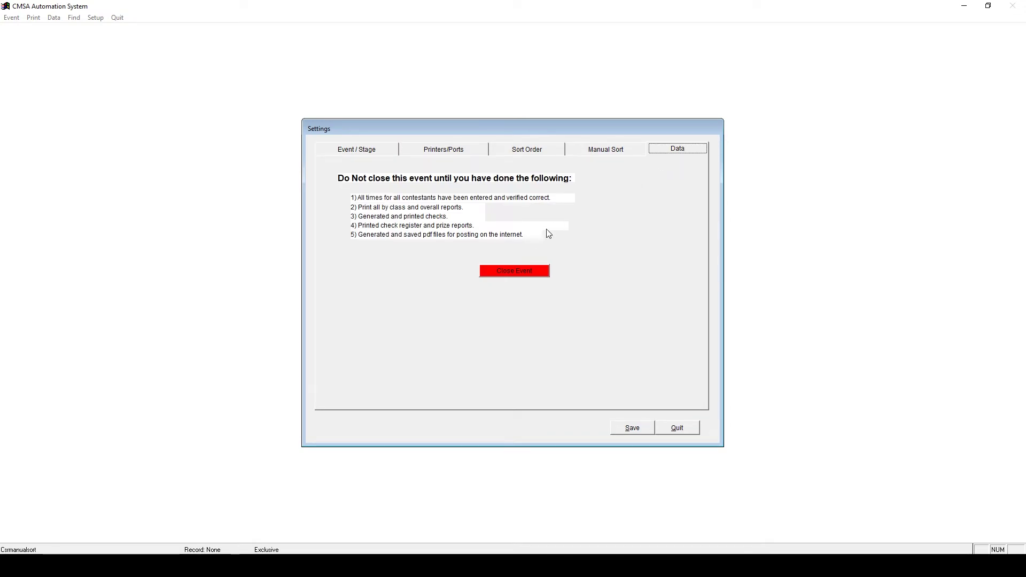
click(524, 272)
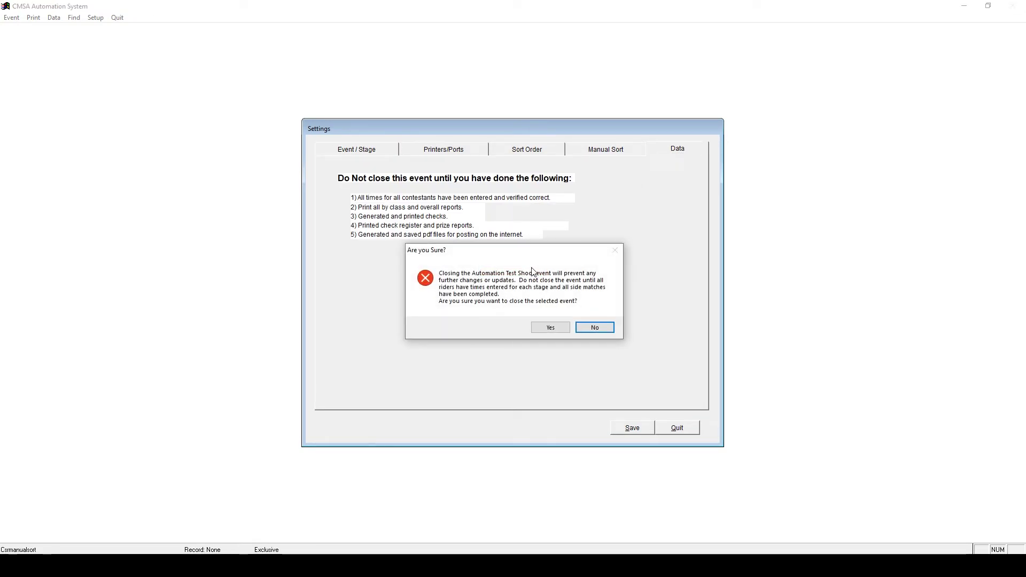
click(550, 327)
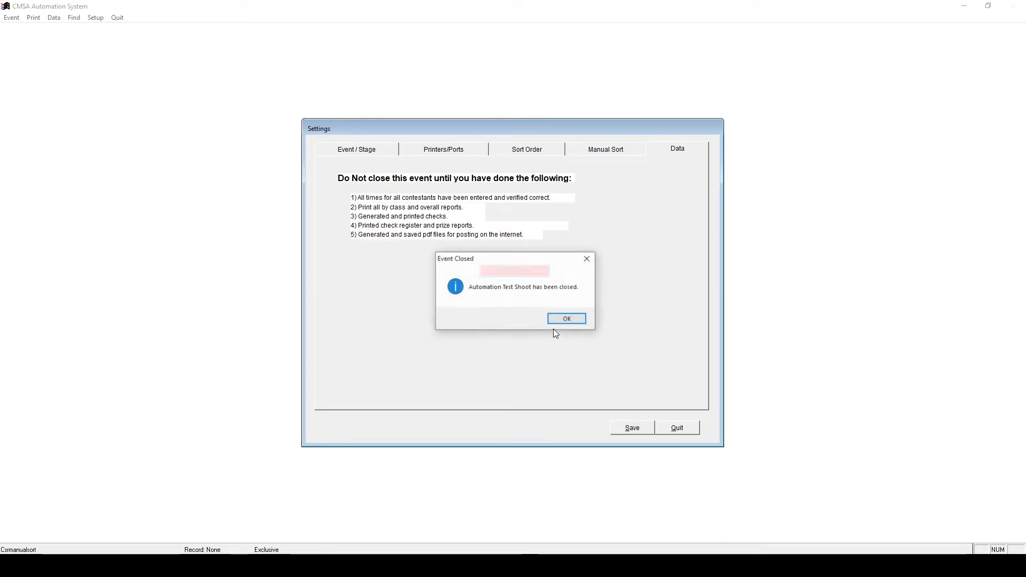
click(565, 320)
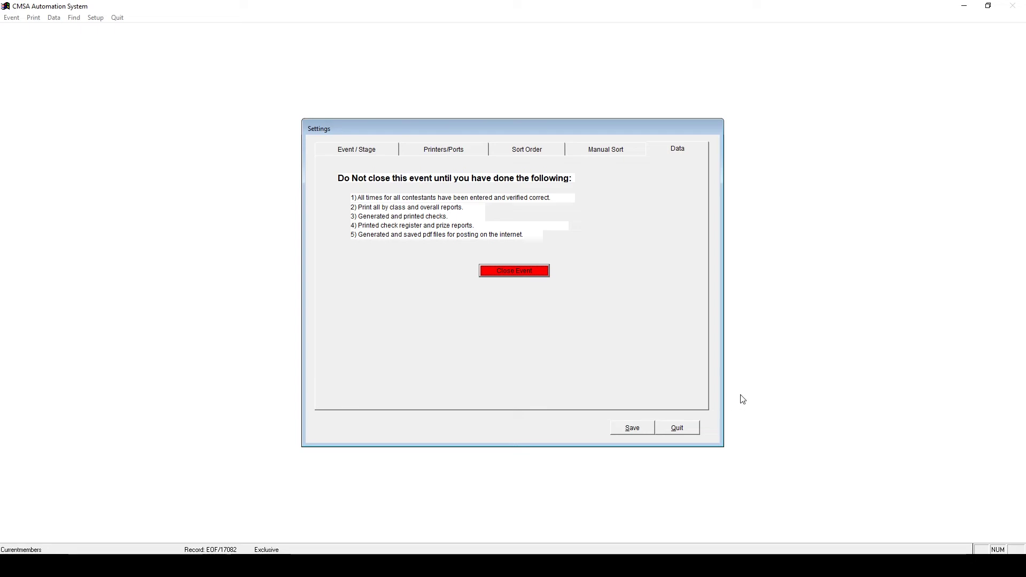
click(692, 433)
click(53, 18)
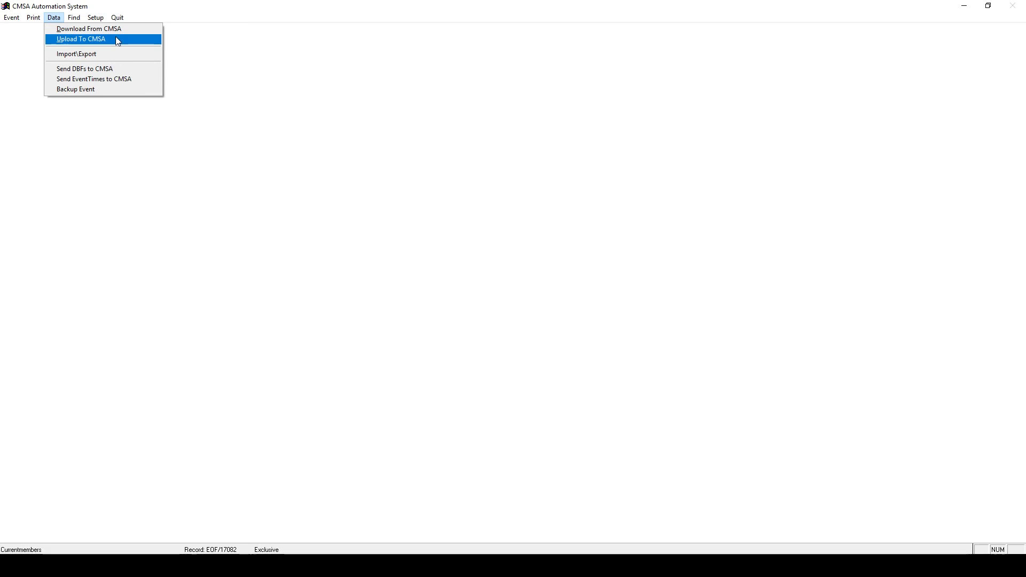
click(290, 94)
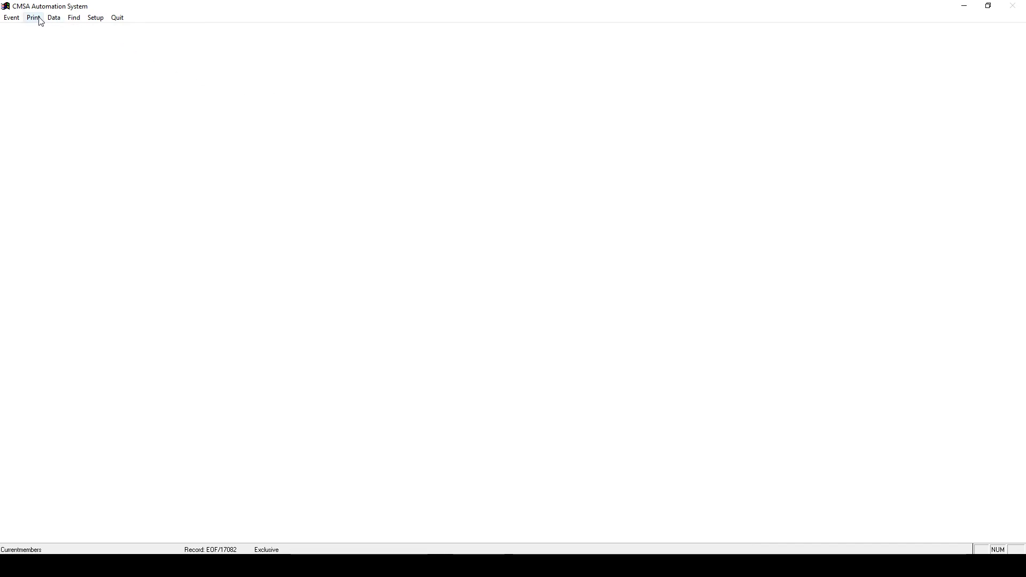
click(53, 17)
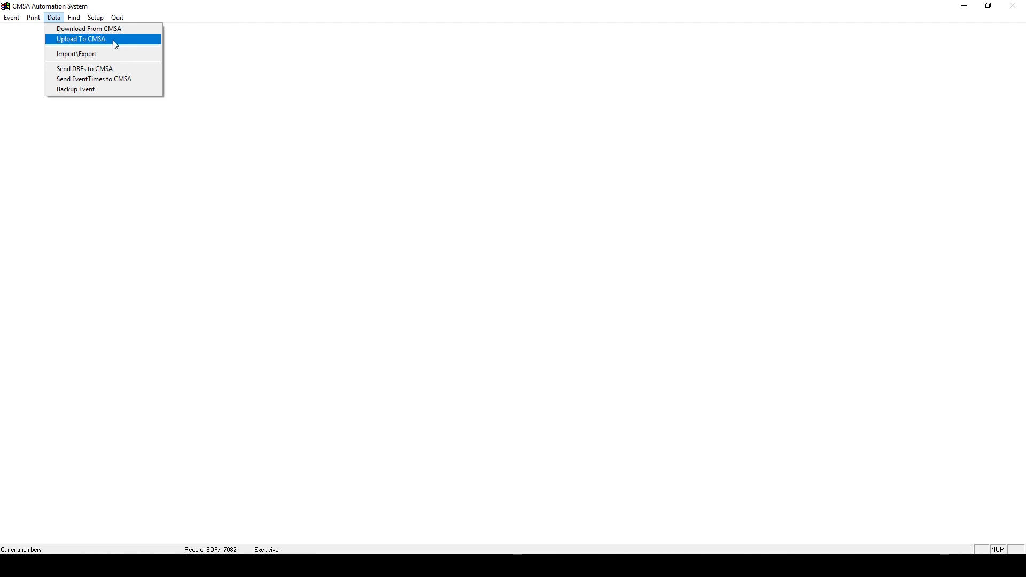
click(375, 156)
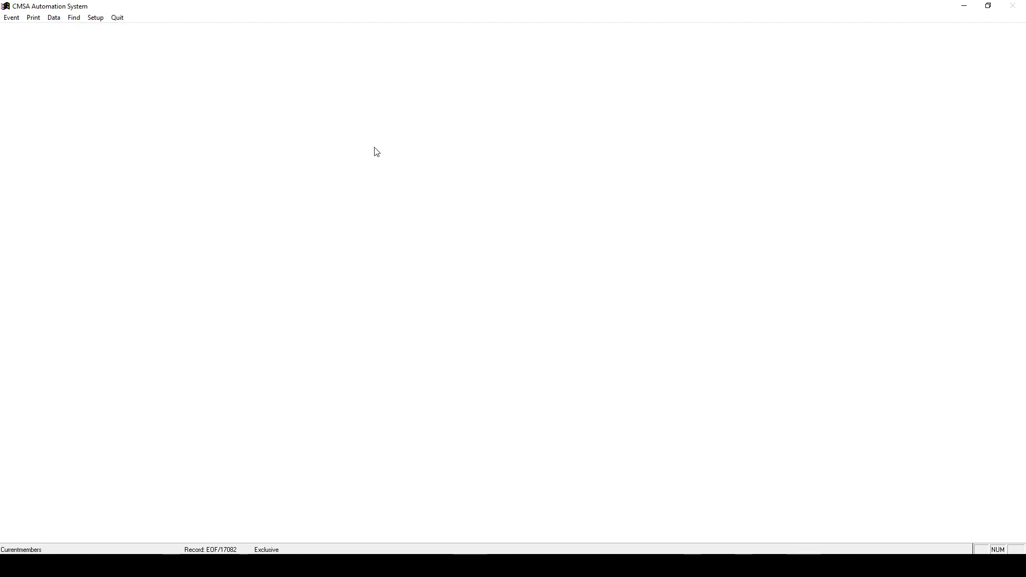